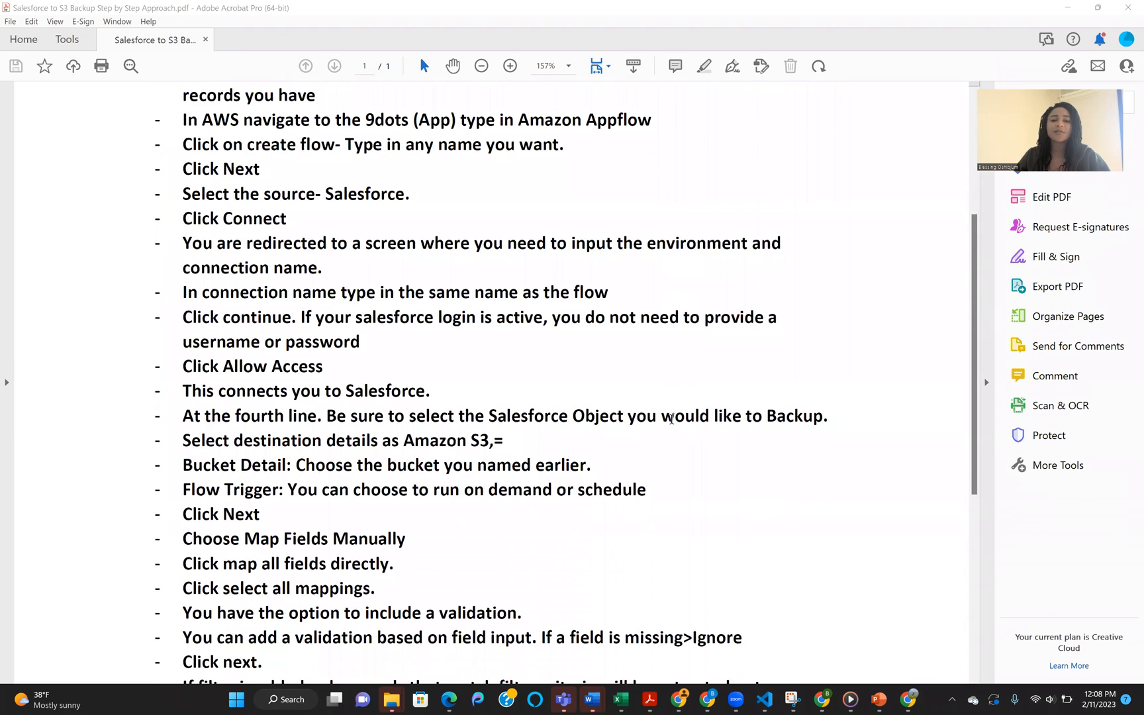
scroll(623, 447, "down", 4)
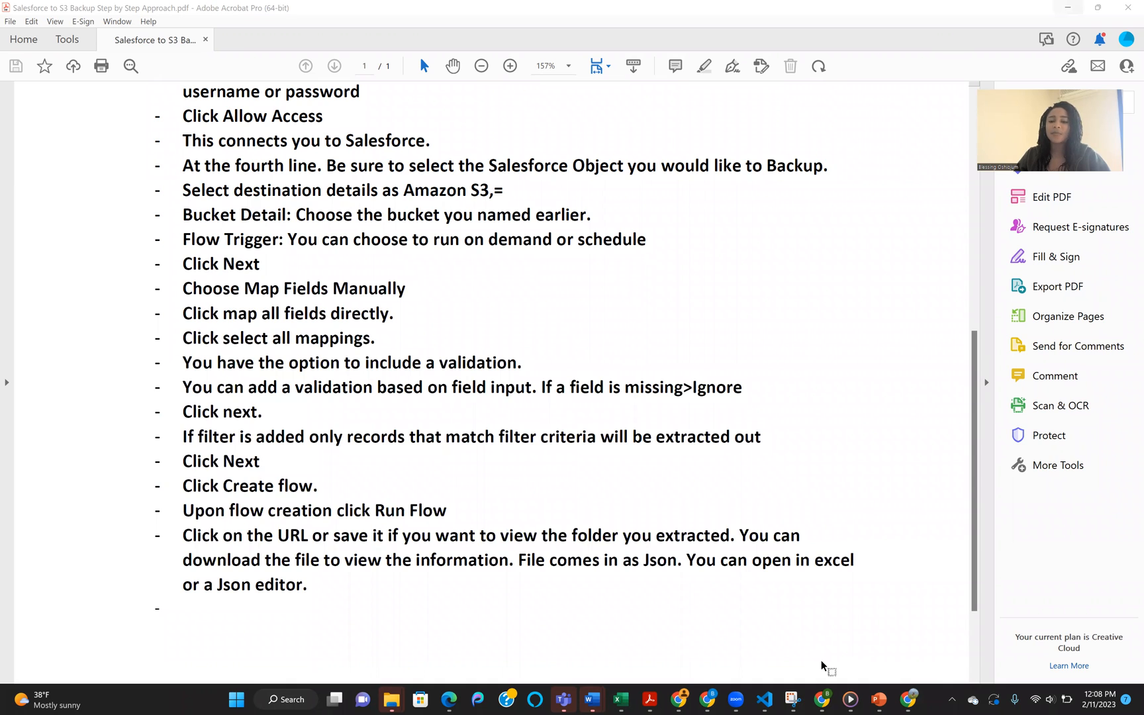
Step: Switch from the PDF guide to the AWS console in the browser, search for buckets and open the S3 Buckets feature
left_click(821, 698)
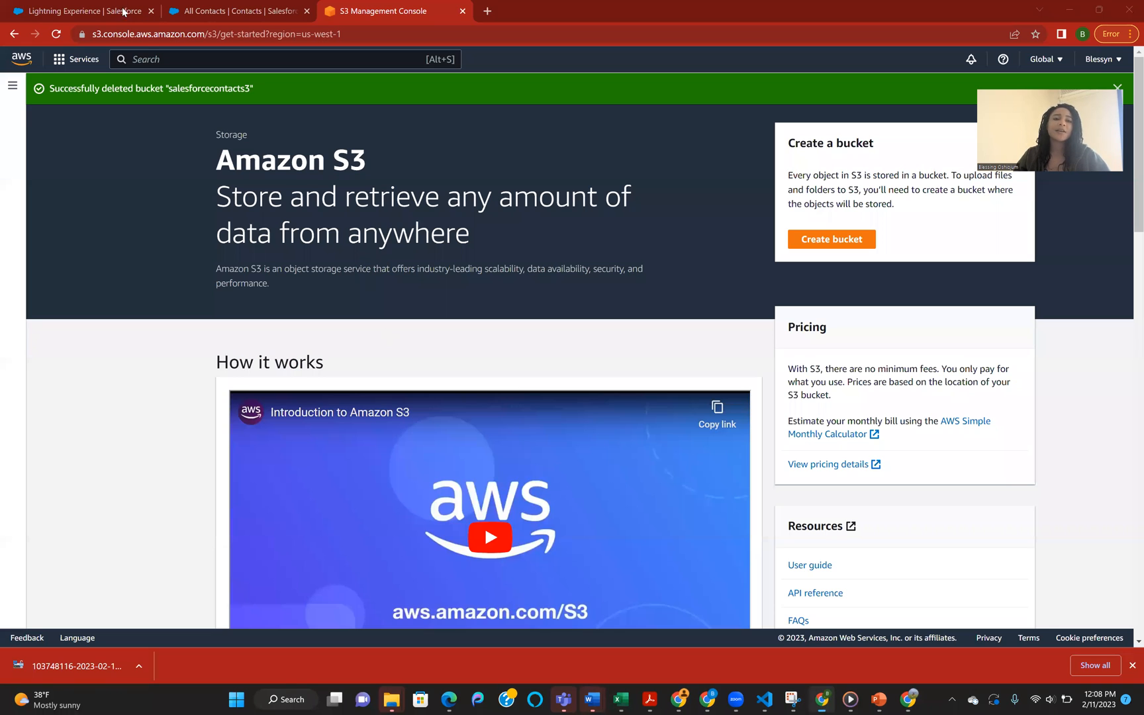
left_click(152, 58)
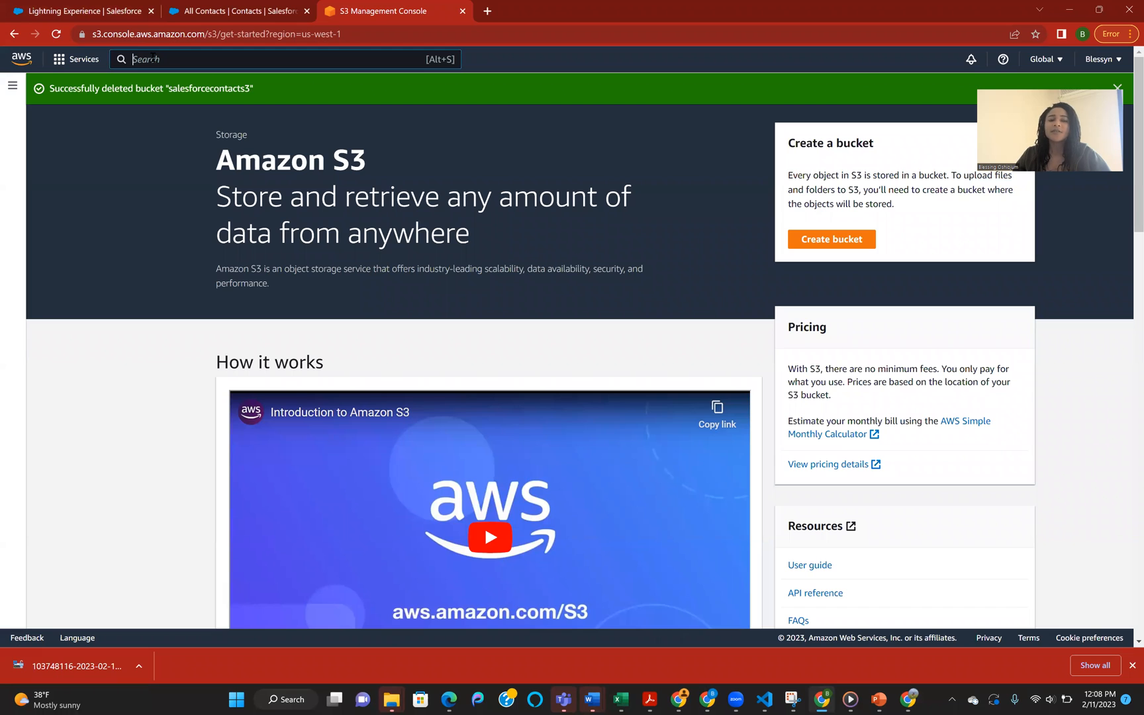
type("bu")
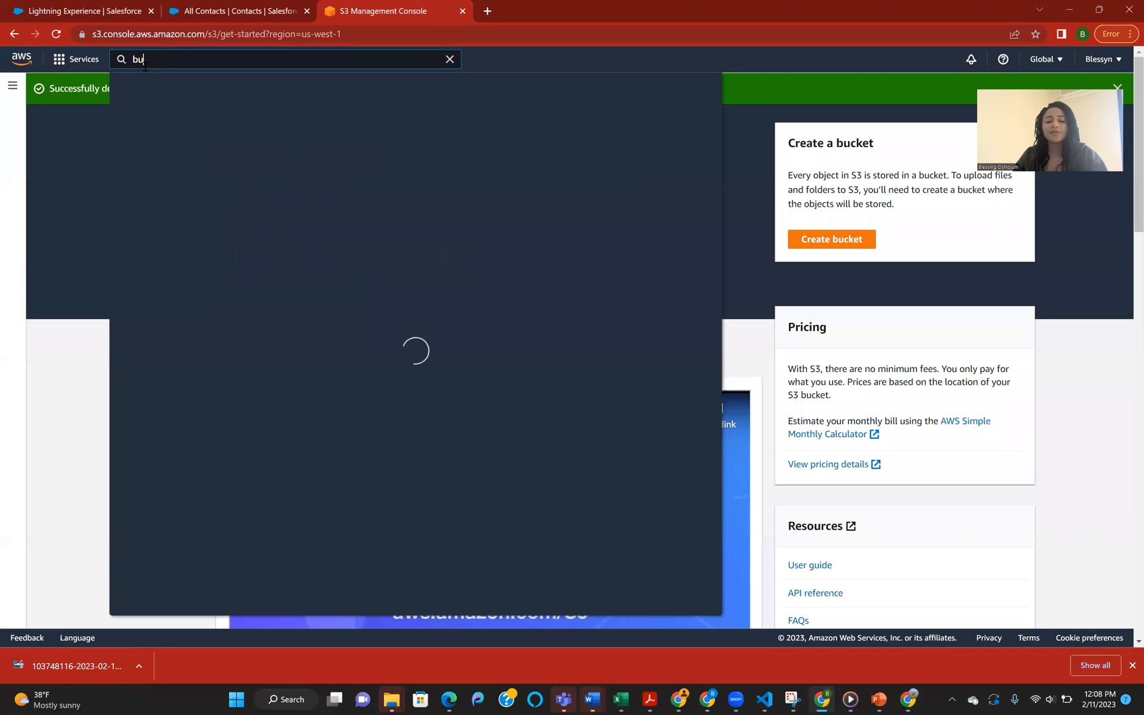
type("ck")
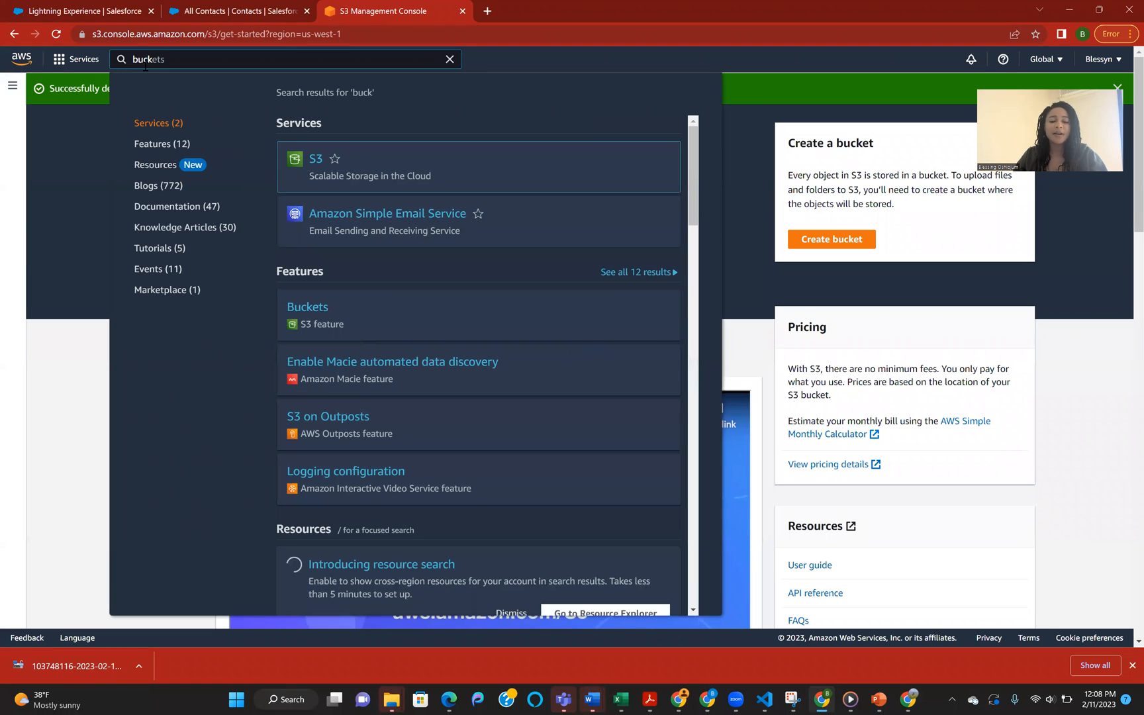
type("e")
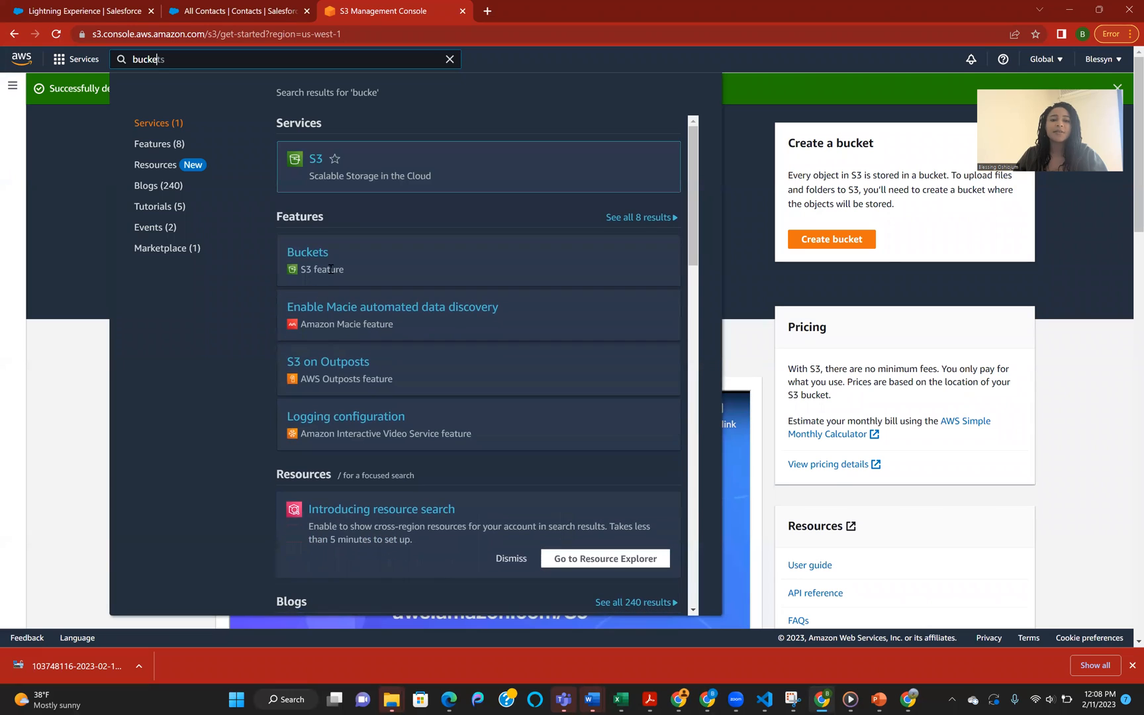
left_click(319, 259)
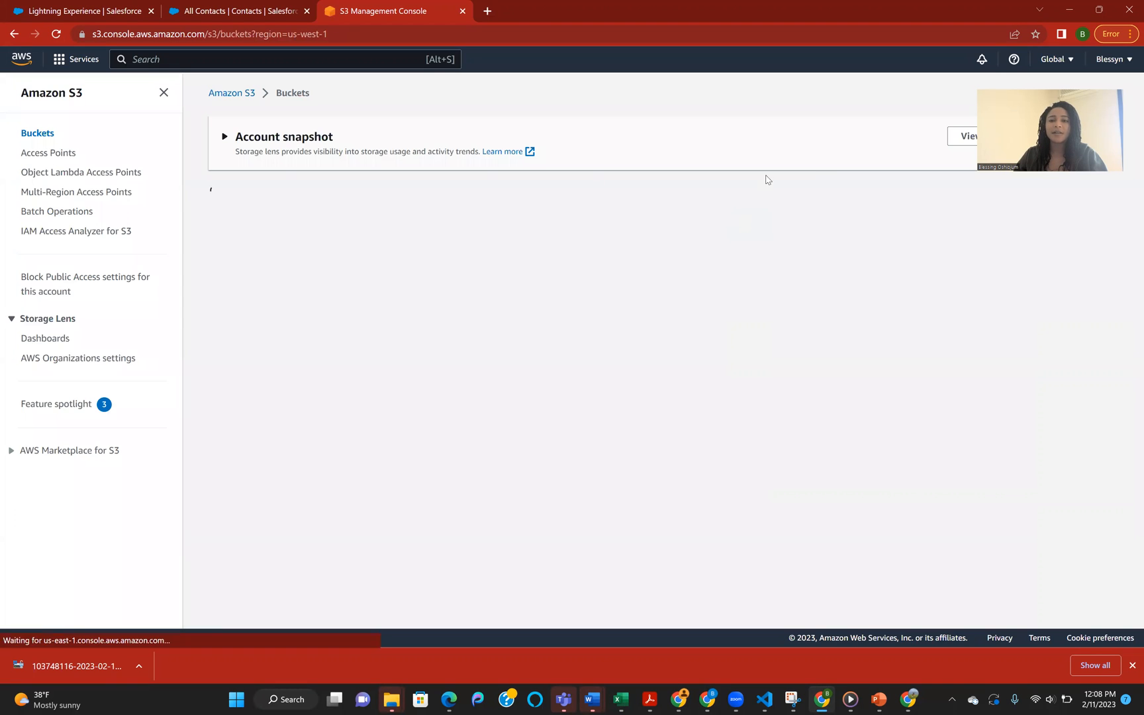
Step: Create an S3 bucket named salesforcecontacts3 in US West (N. California) us-west-1, keeping the default settings
left_click(1046, 204)
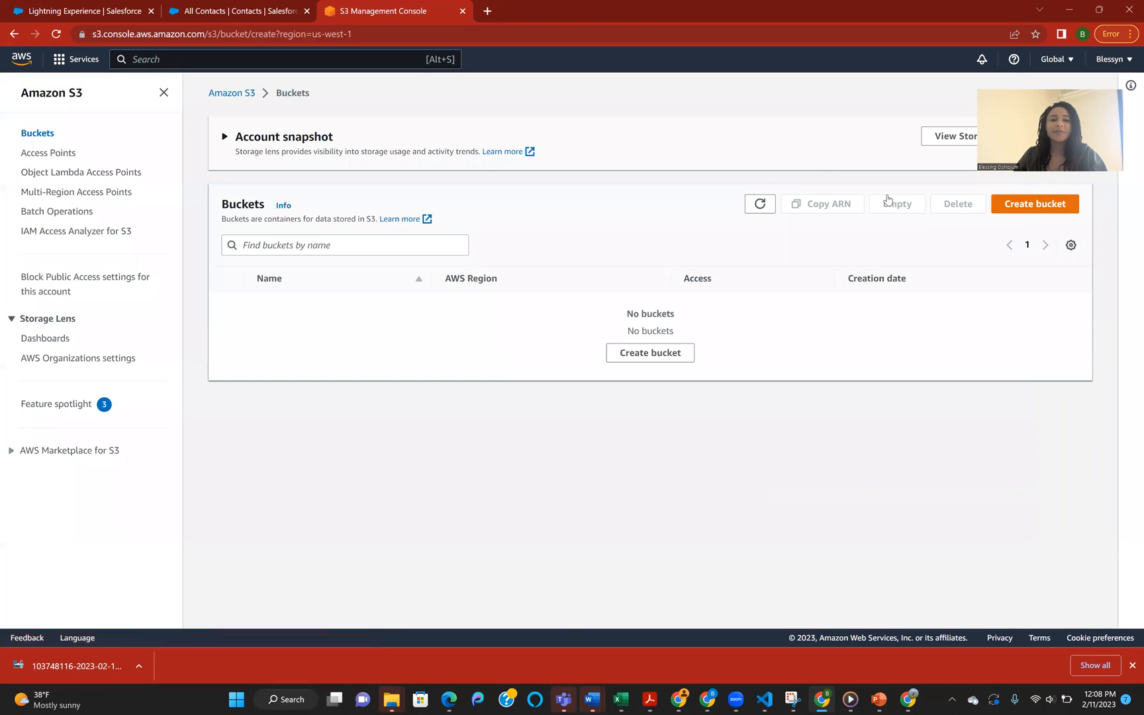
left_click(253, 245)
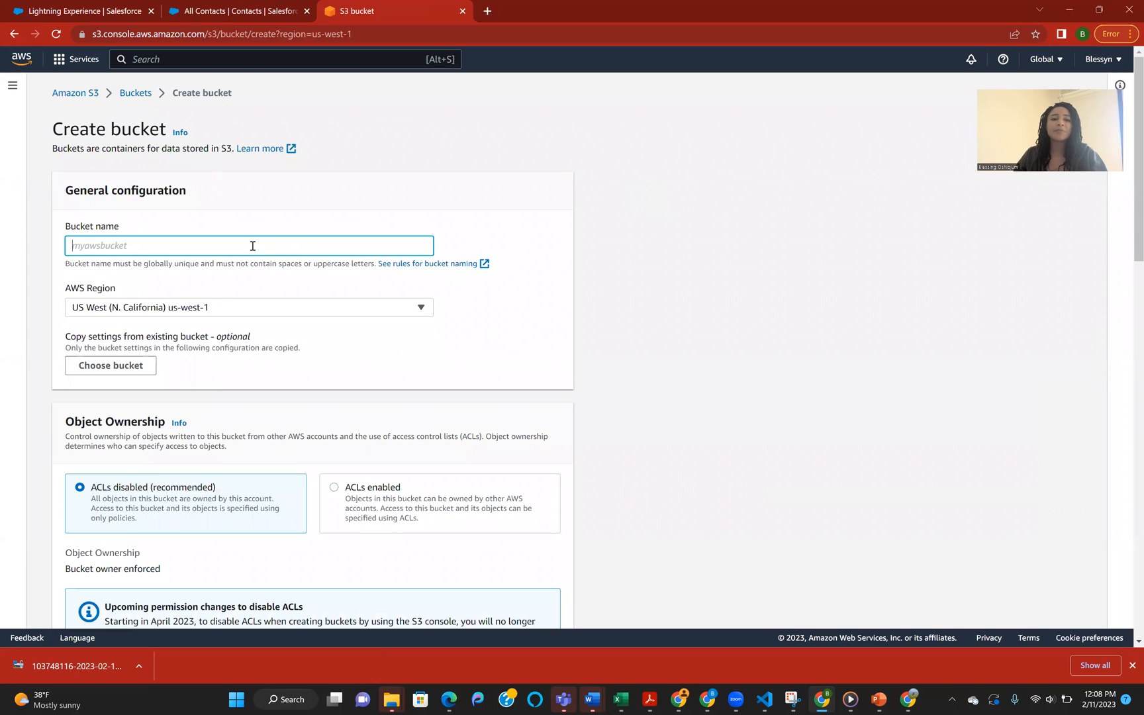
type("salesforcecontacts3")
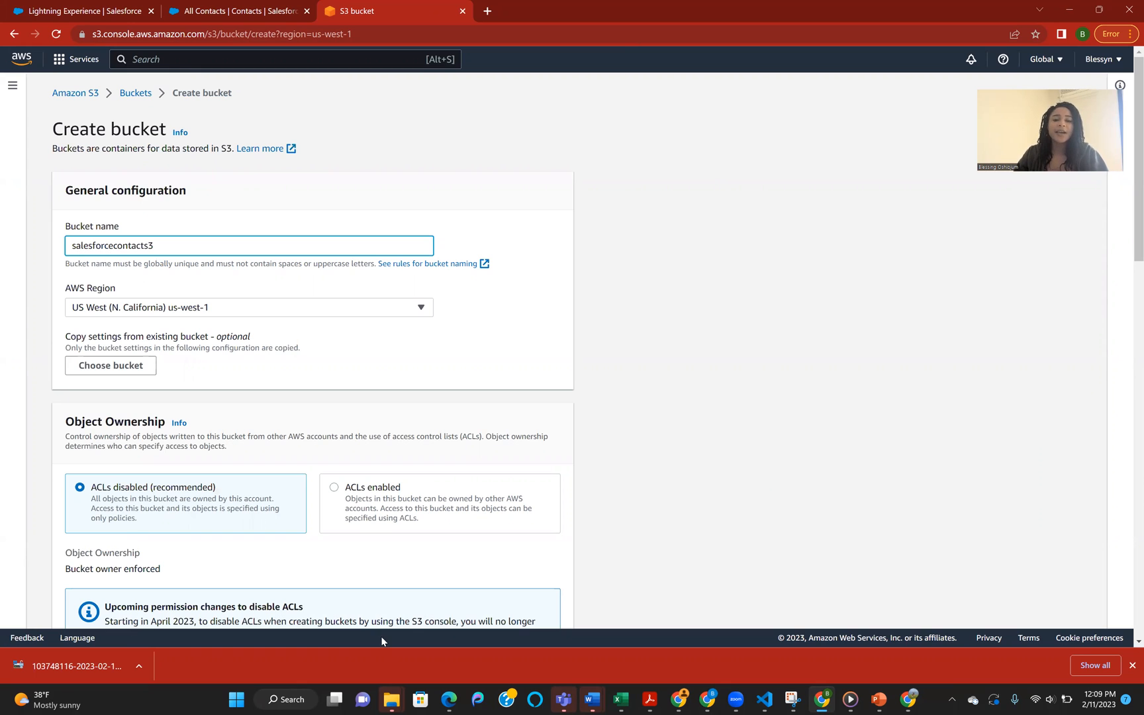
scroll(312, 447, "down", 7)
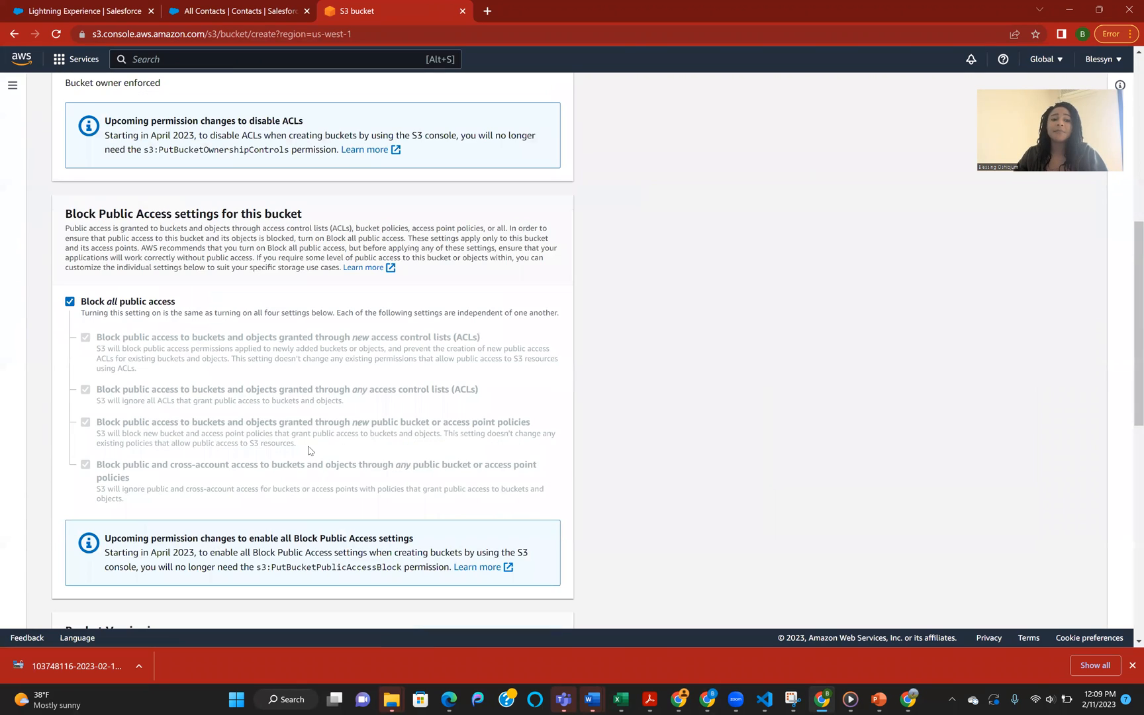
scroll(307, 456, "down", 8)
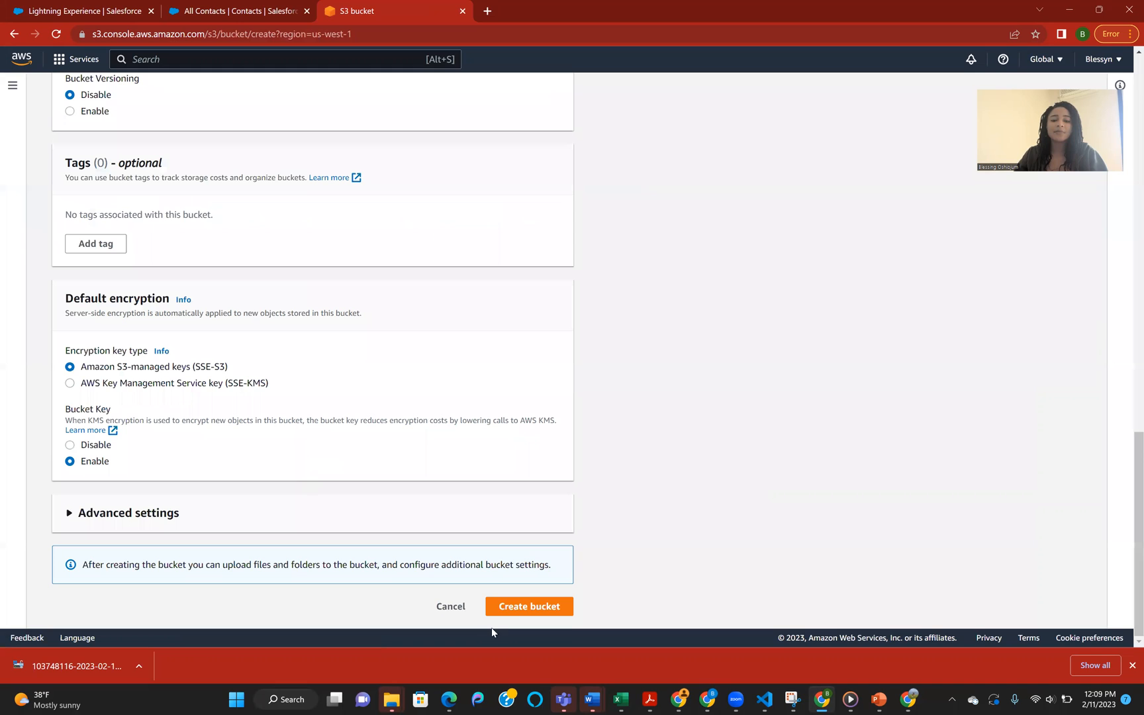
left_click(522, 611)
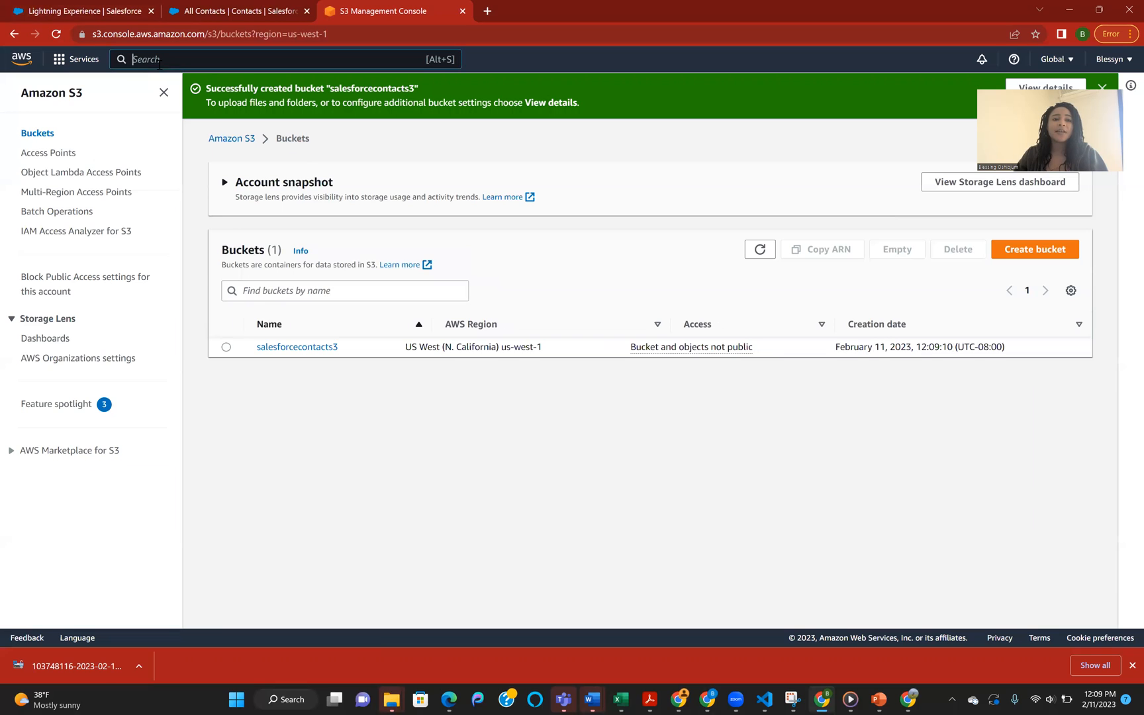
Step: Search the AWS services for appflow and open Amazon AppFlow
key("alt+s")
type("app")
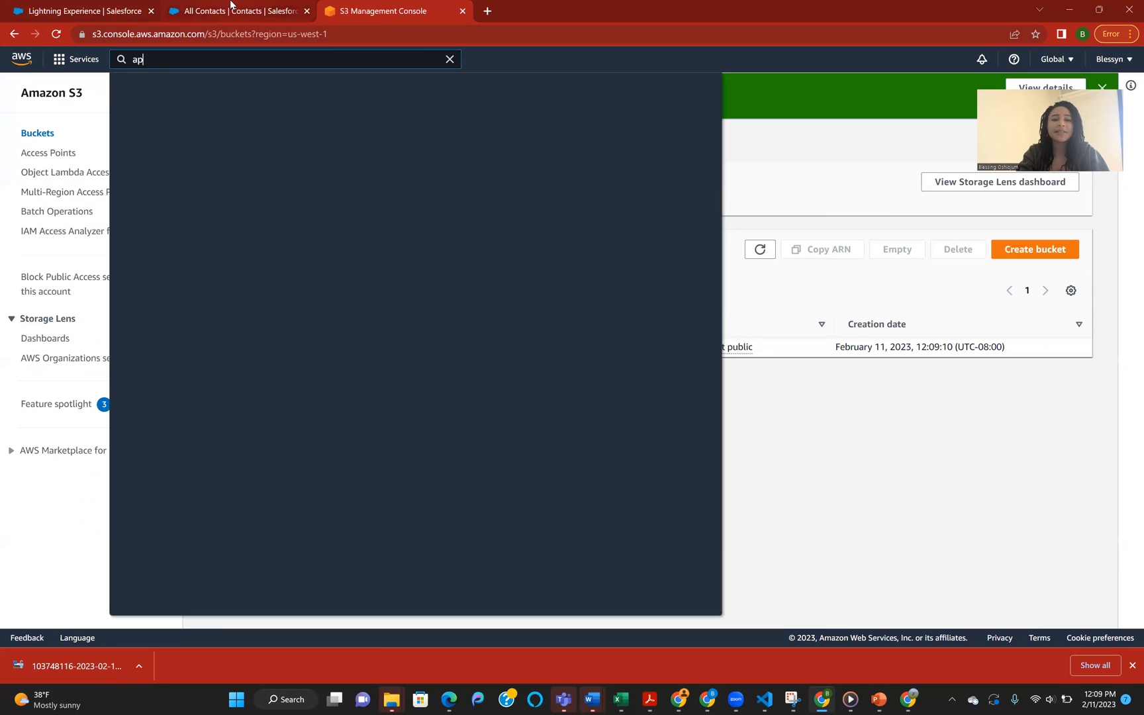
type("flow")
left_click(345, 160)
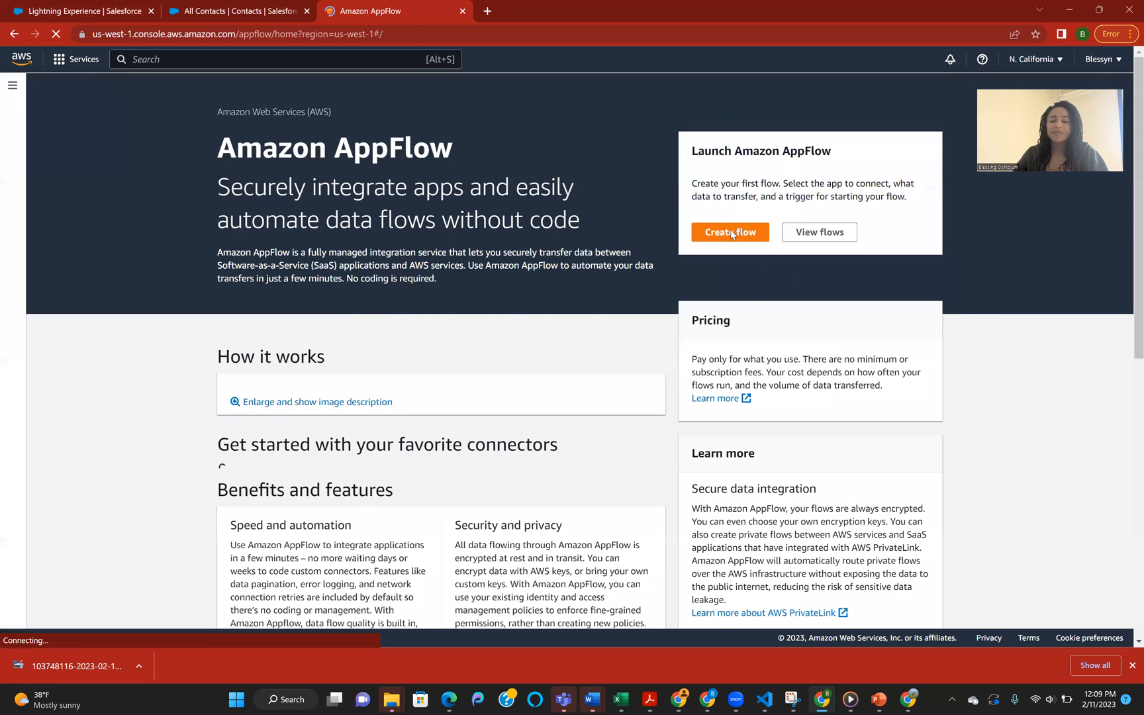
Step: Start a new flow named Productiontest and proceed to the flow configuration with default encryption and no tags
left_click(731, 233)
left_click(332, 442)
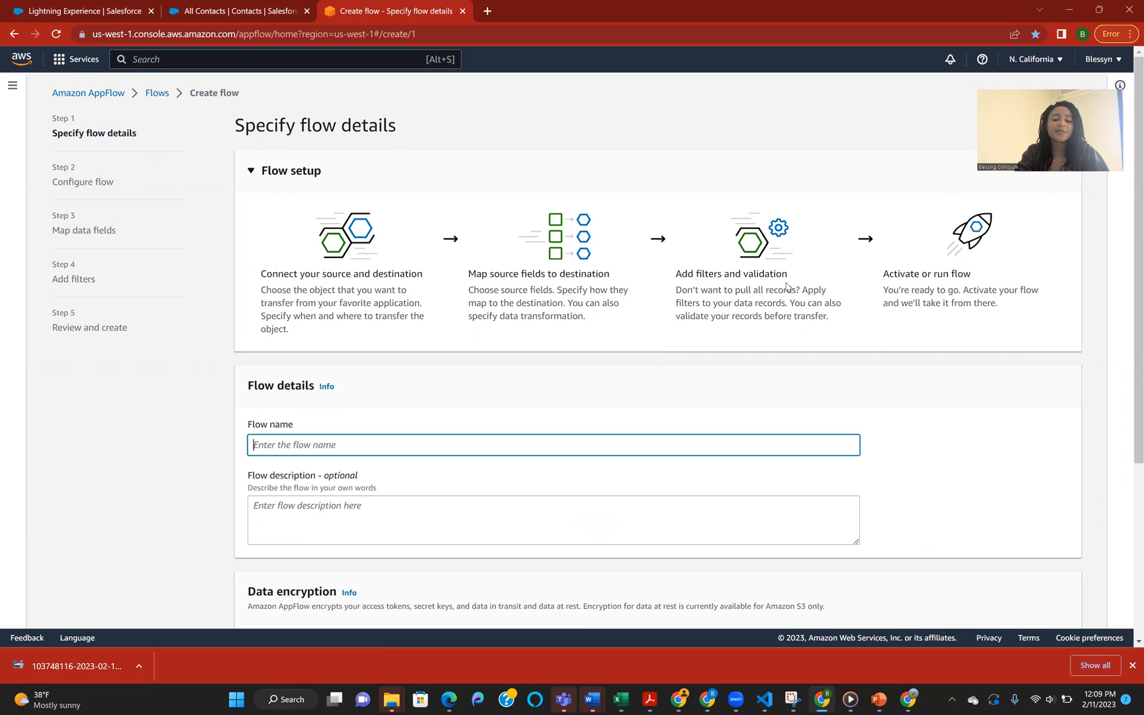
type("P")
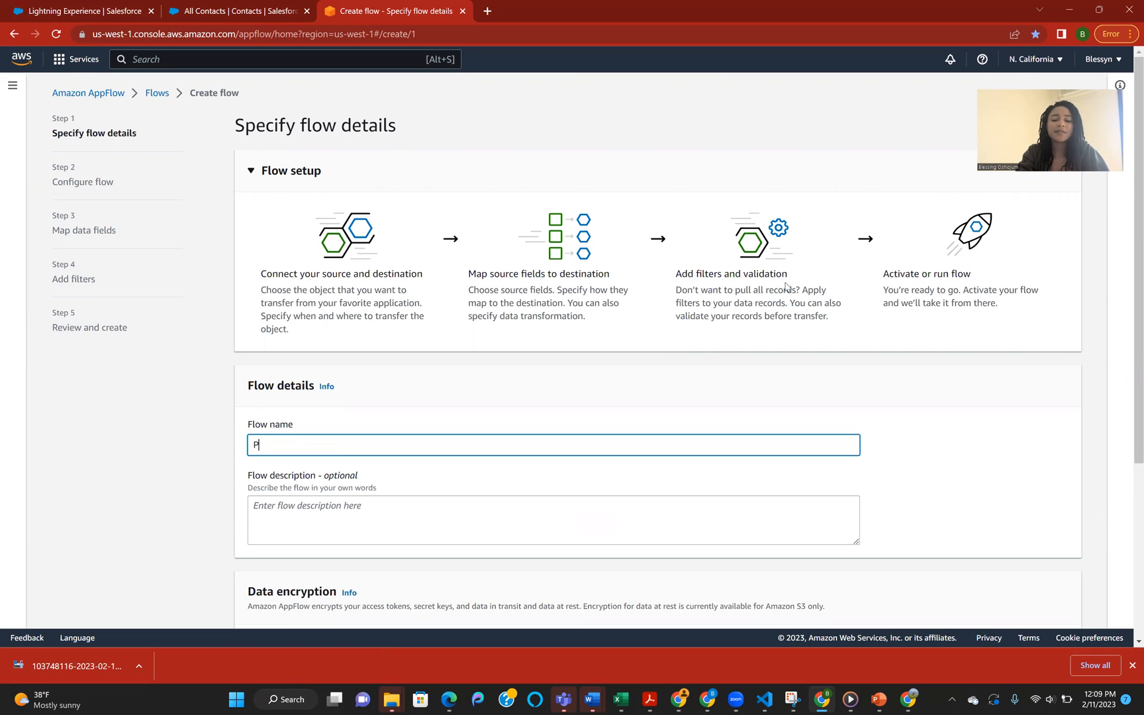
type("rodc")
key("BackSpace")
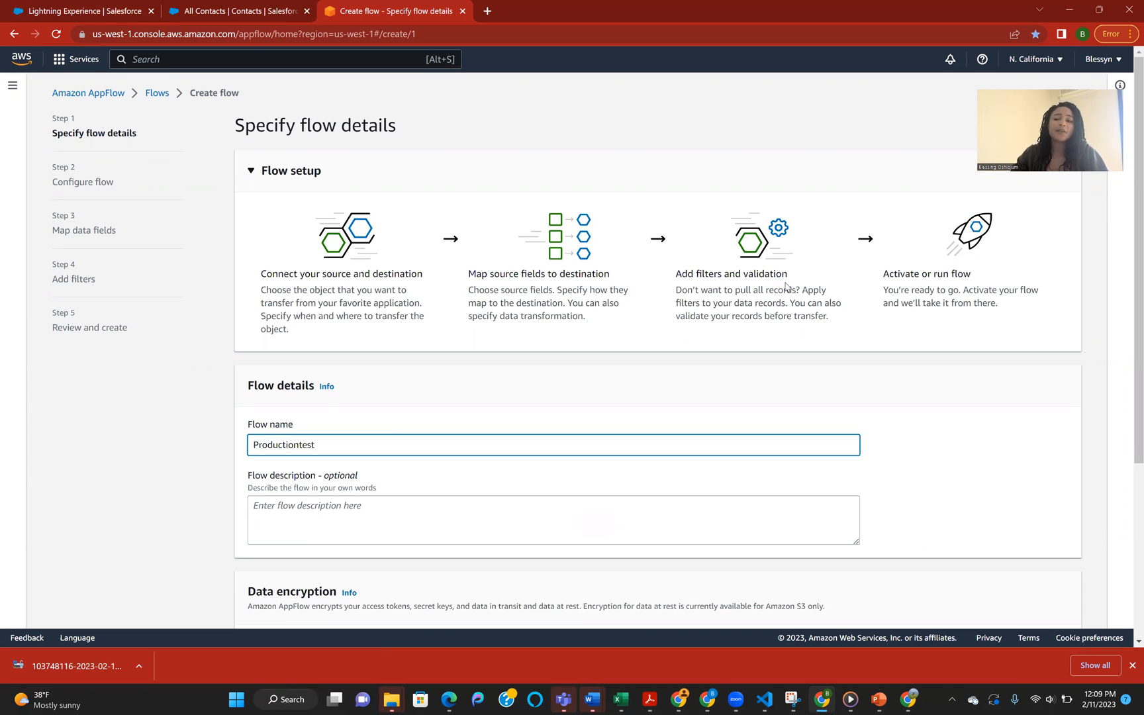
scroll(492, 390, "down", 4)
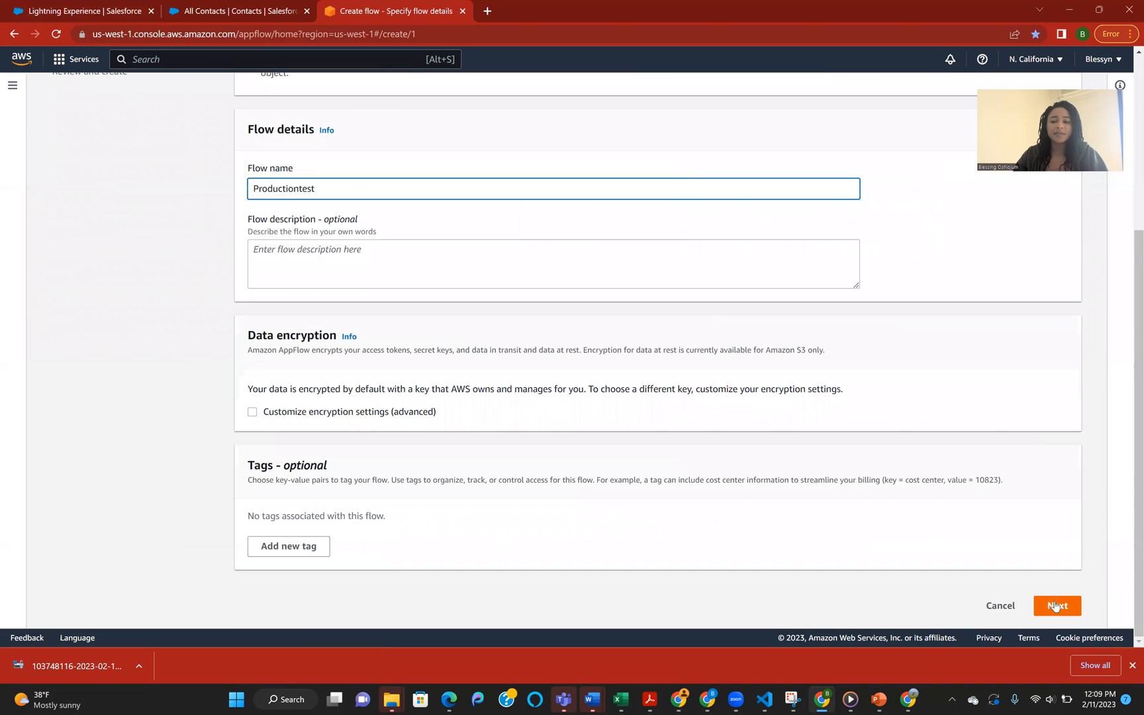
left_click(1058, 605)
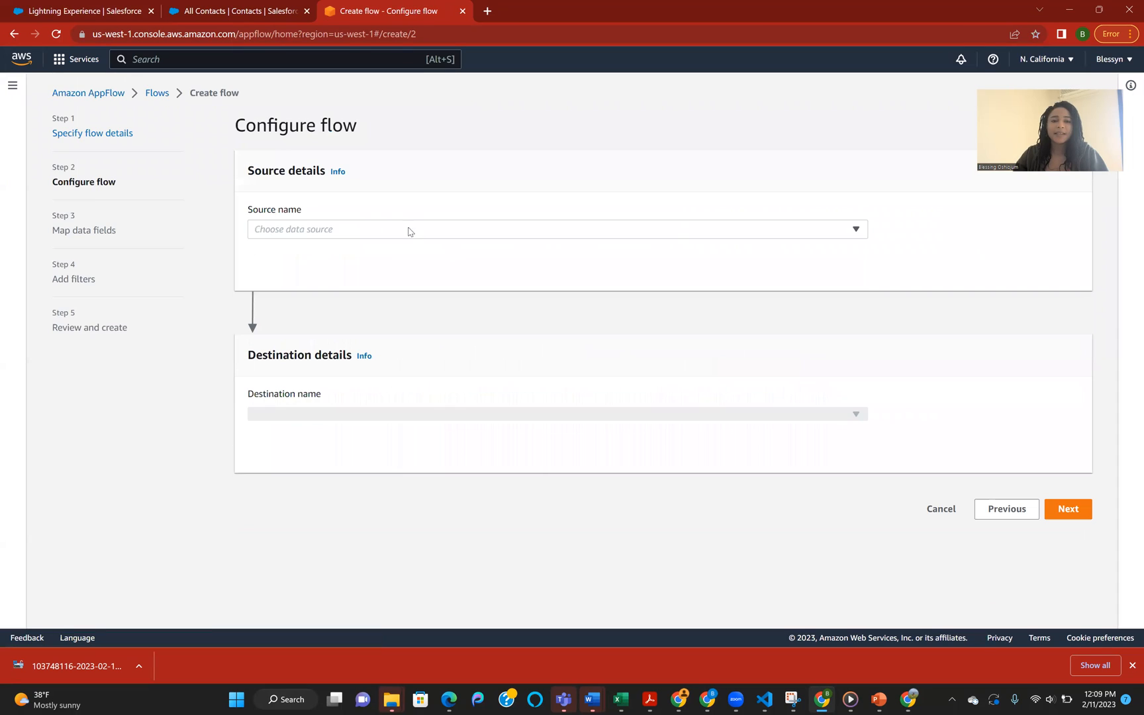
Step: Choose Salesforce as the flow's data source
left_click(416, 226)
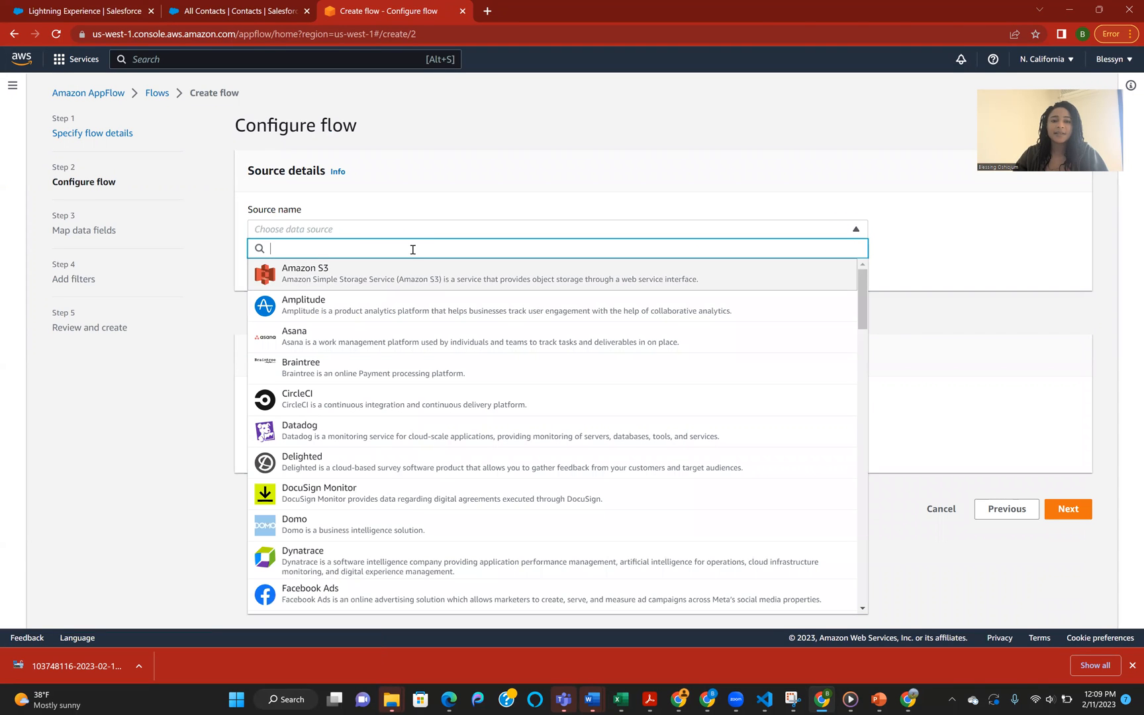
type("sale")
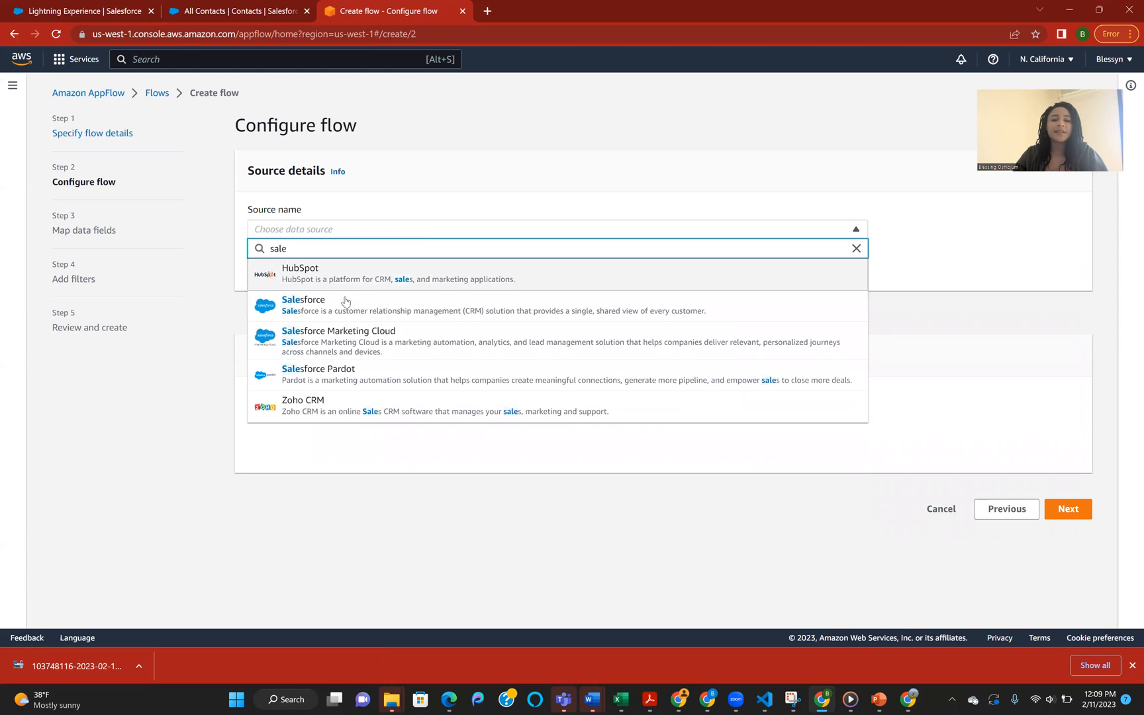
left_click(345, 302)
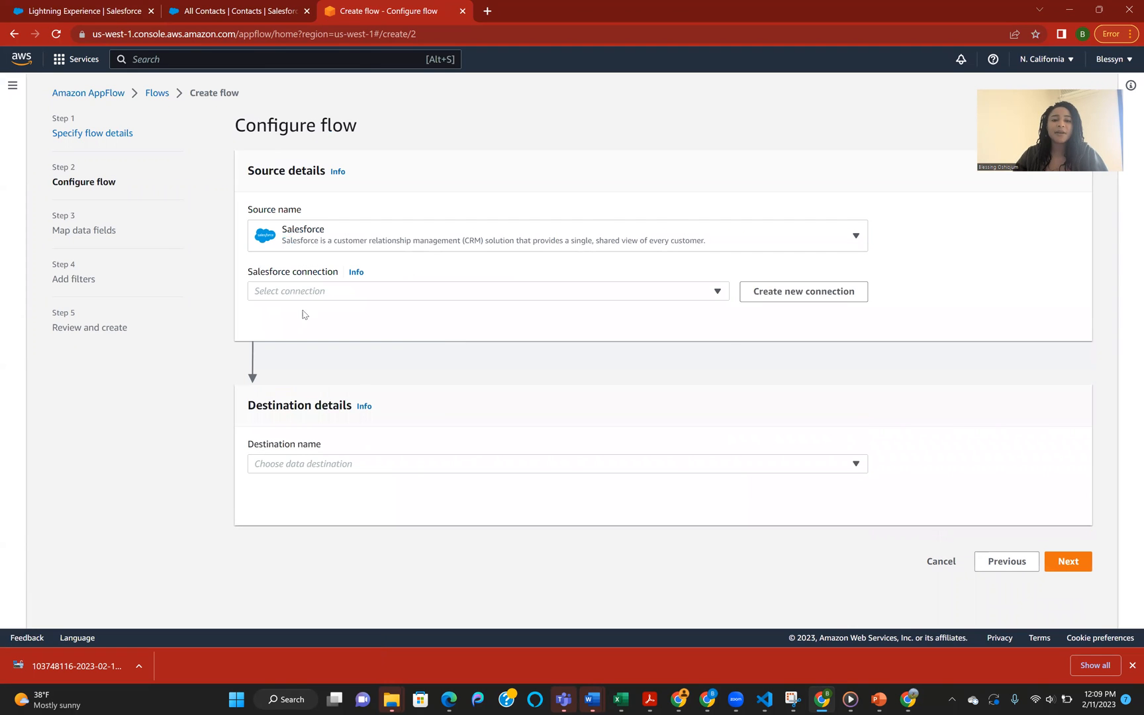
Step: Set up a new Salesforce connection for the Production environment, named productiontest
left_click(318, 294)
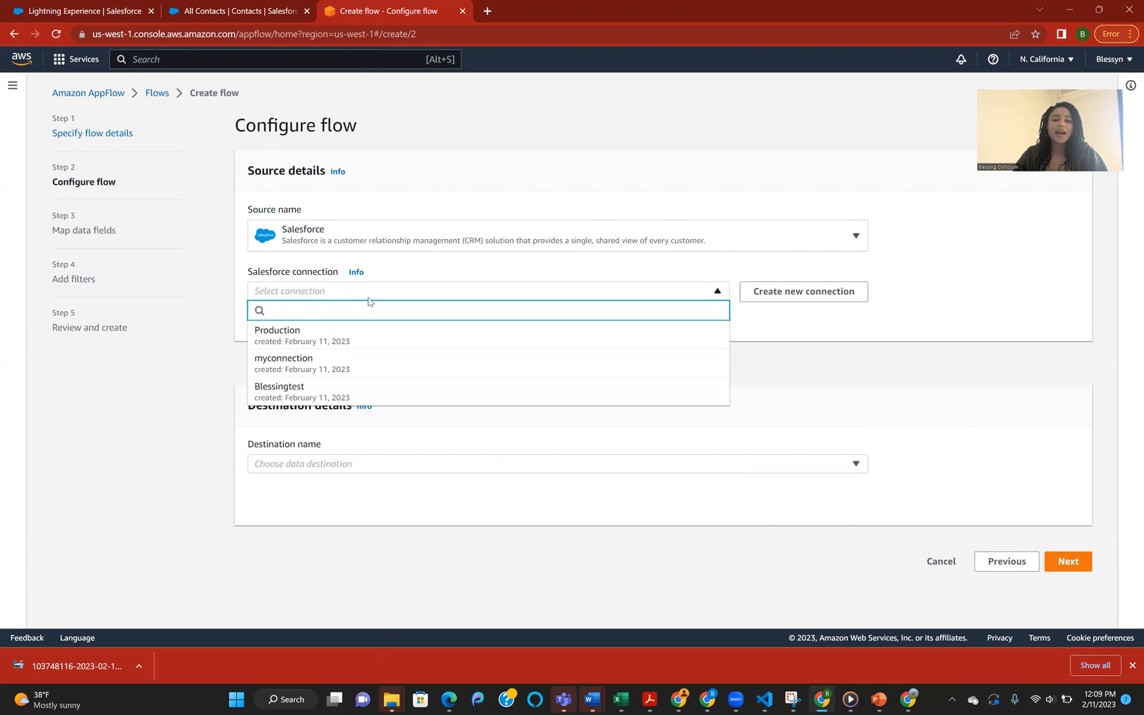
left_click(838, 291)
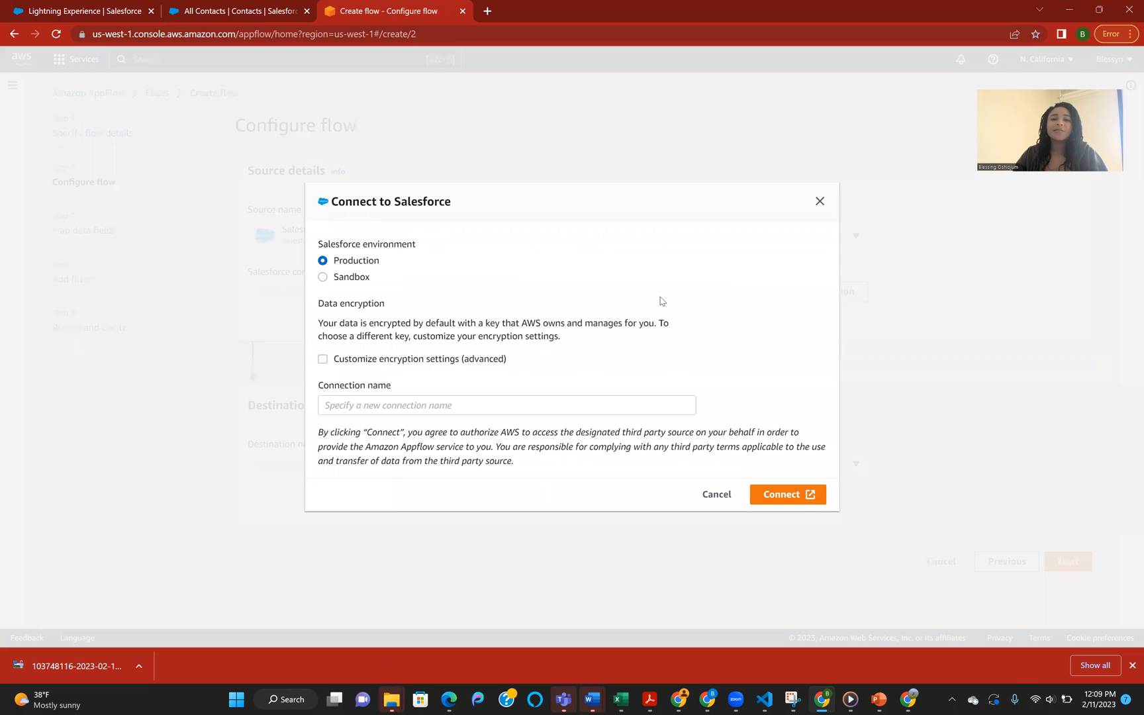
left_click(380, 405)
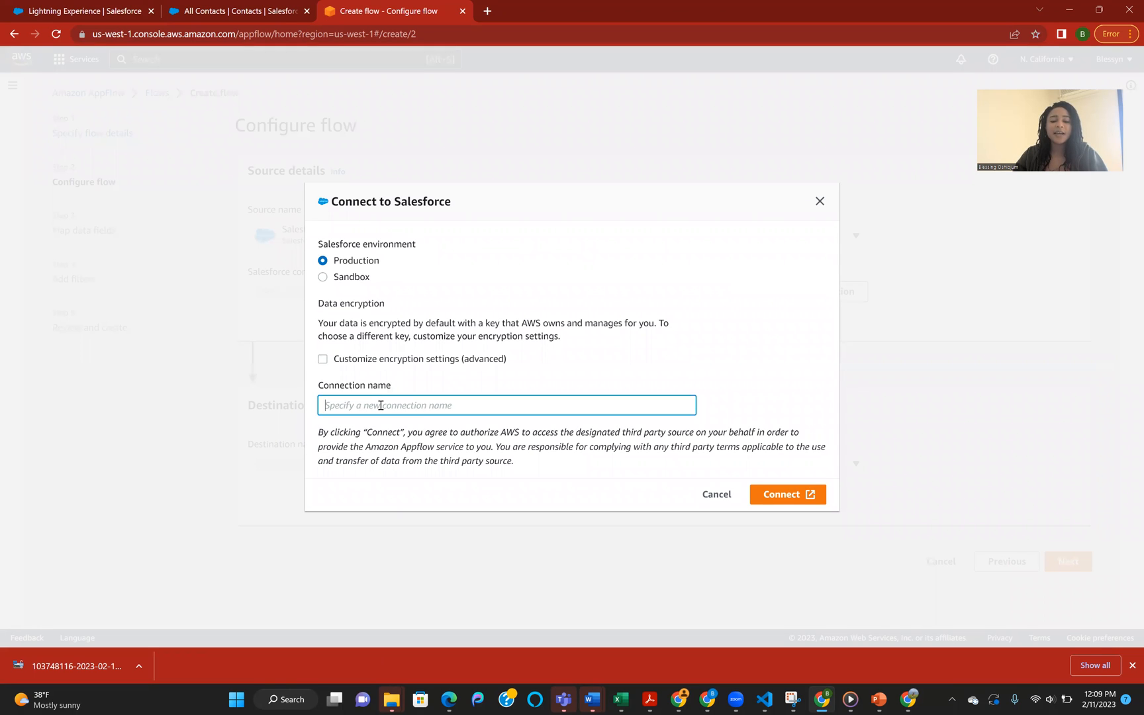
type("production")
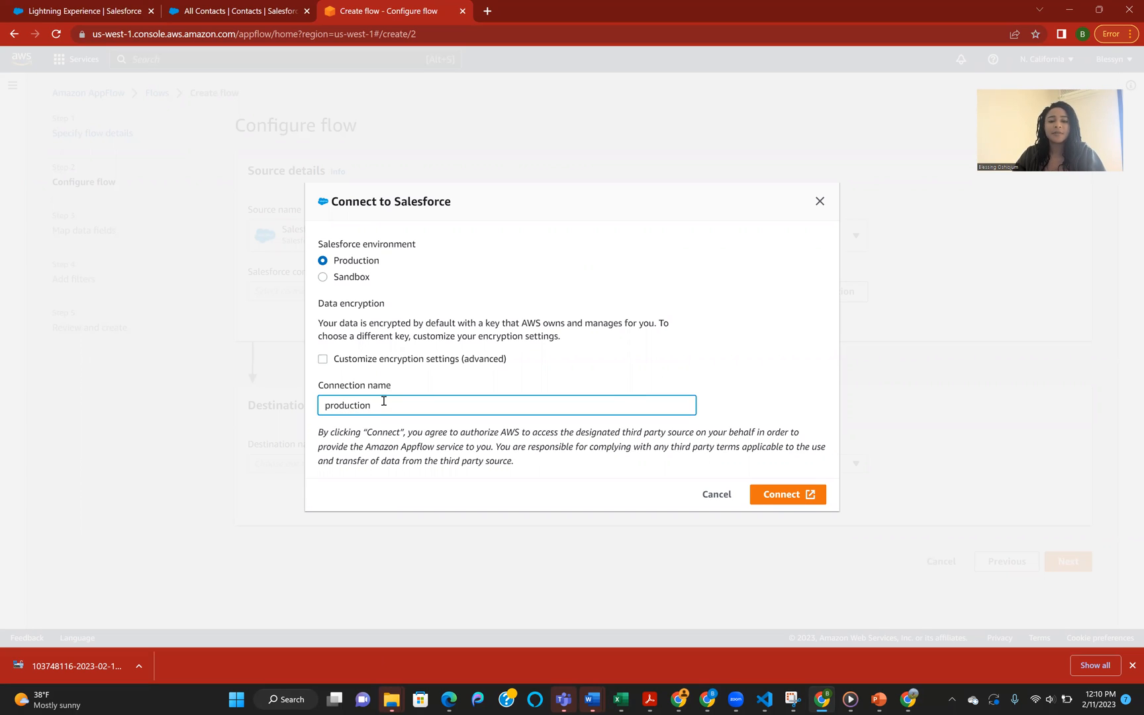
type("test")
Step: Connect to Salesforce and allow access for the Amazon AppFlow Embedded Login App
left_click(771, 495)
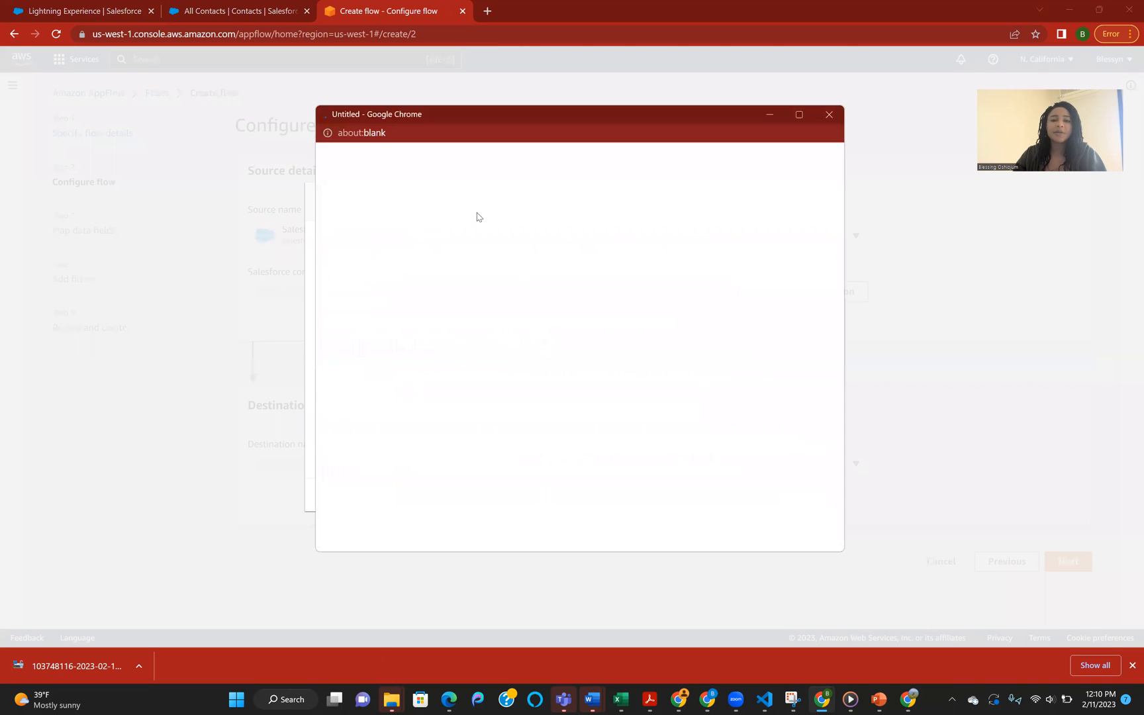
left_click(227, 11)
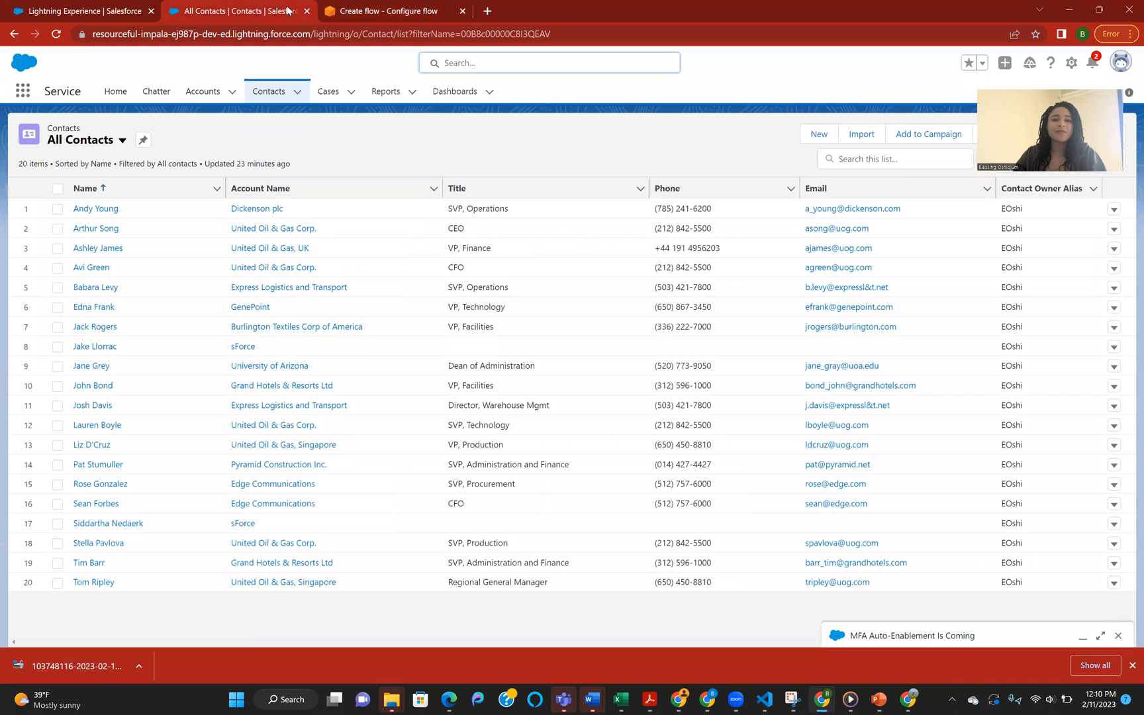
key("ctrl+Tab")
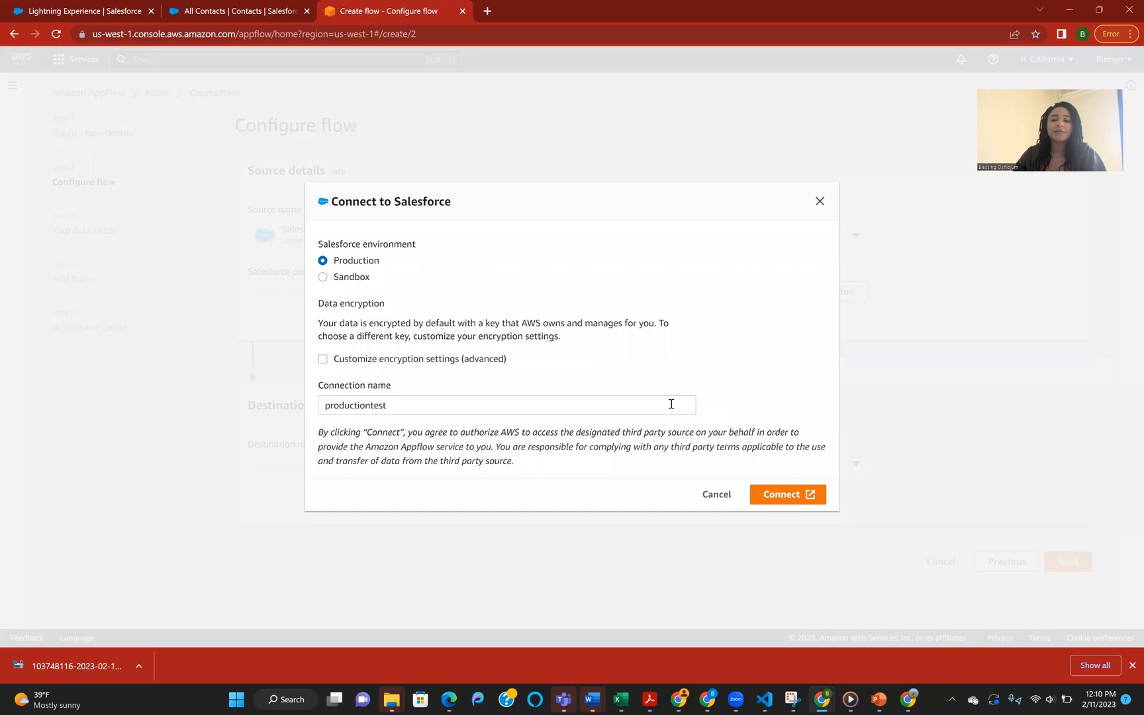
left_click(794, 497)
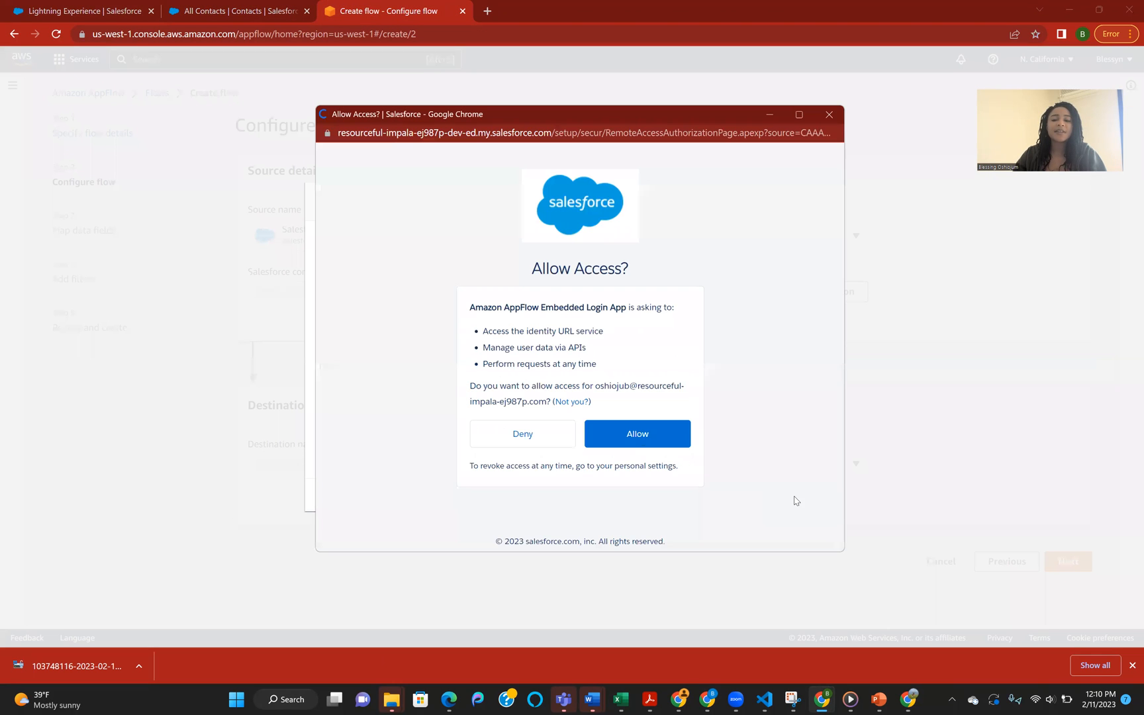
left_click(666, 441)
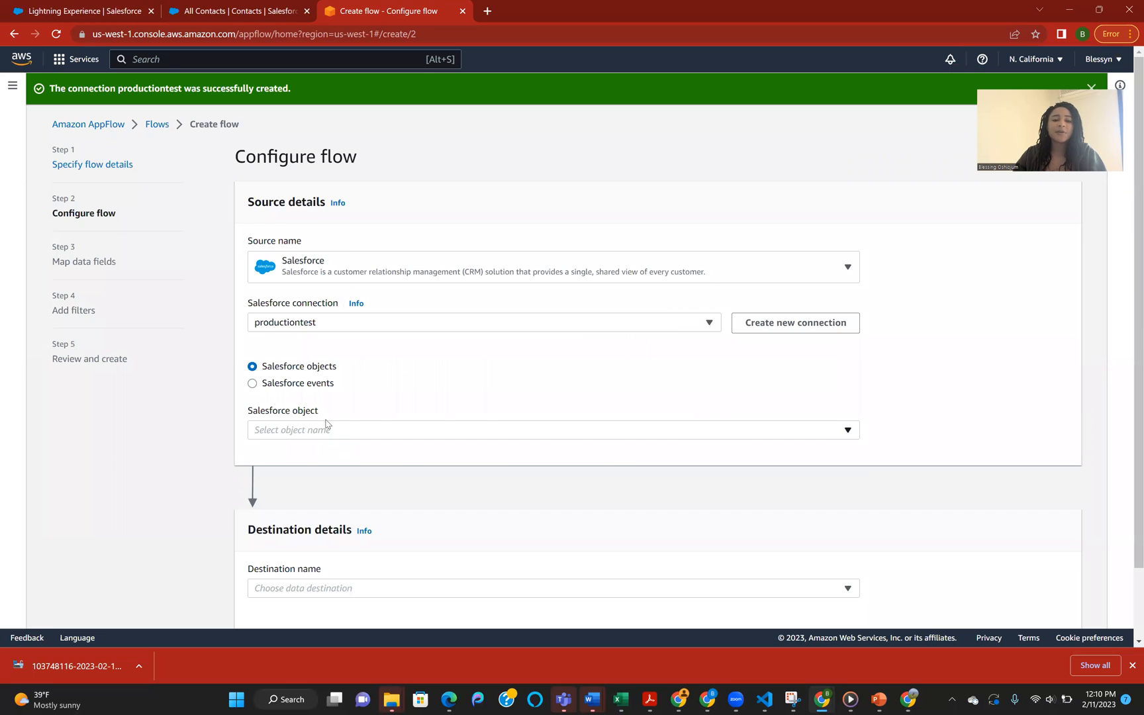
Step: Select Contact as the Salesforce object to transfer
left_click(322, 430)
type("contact")
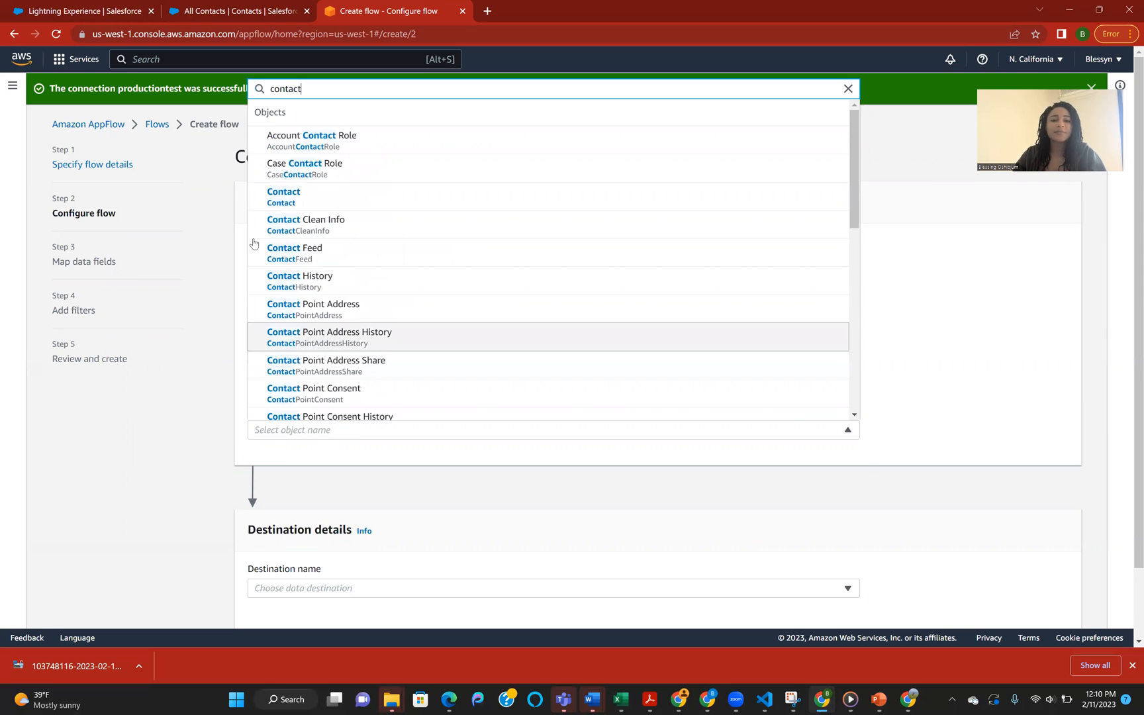
left_click(283, 196)
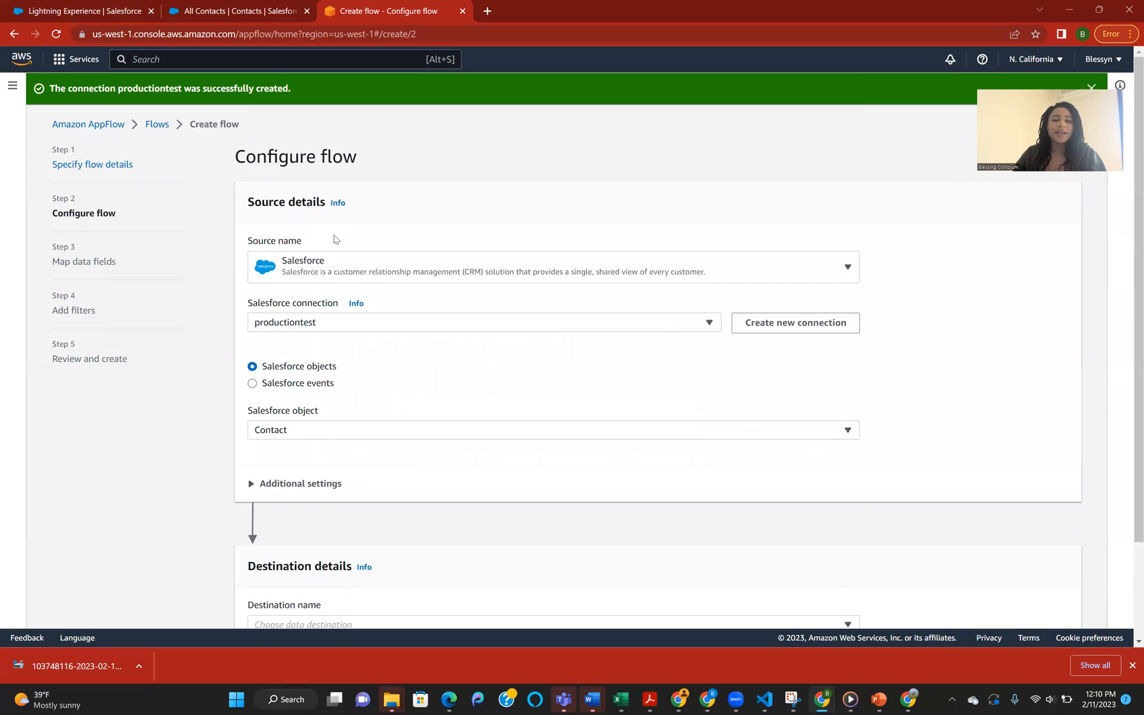
scroll(496, 470, "down", 2)
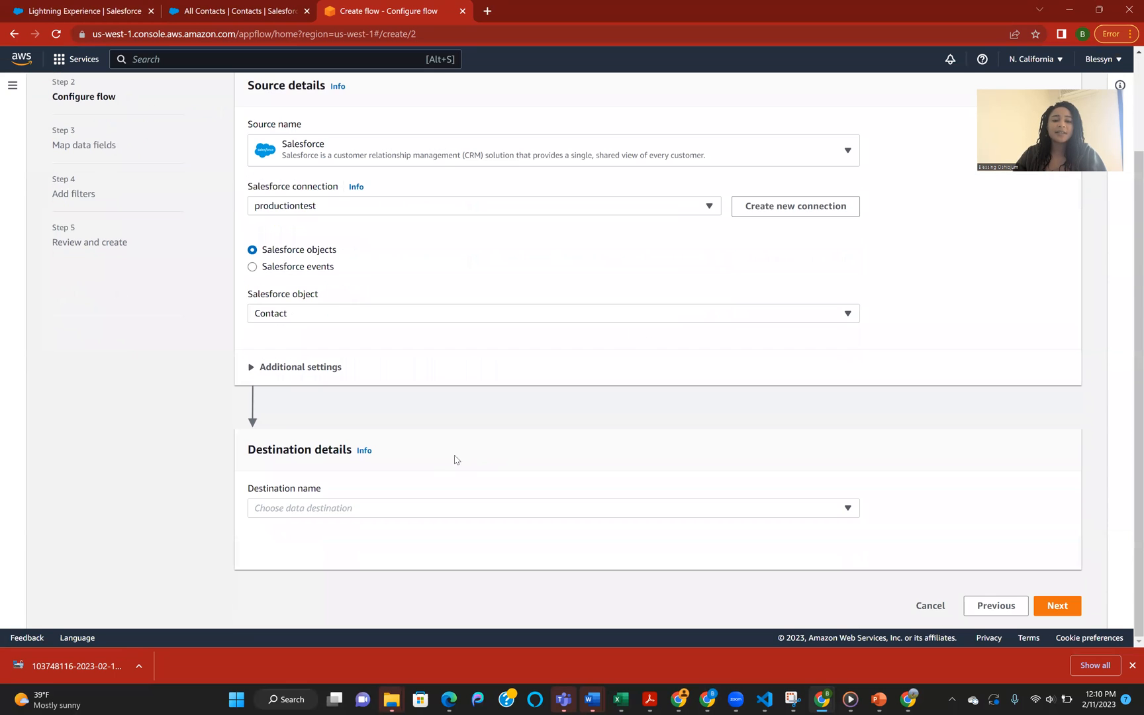
Step: Set Amazon S3 as the flow's destination with the salesforcecontacts3 bucket
left_click(363, 507)
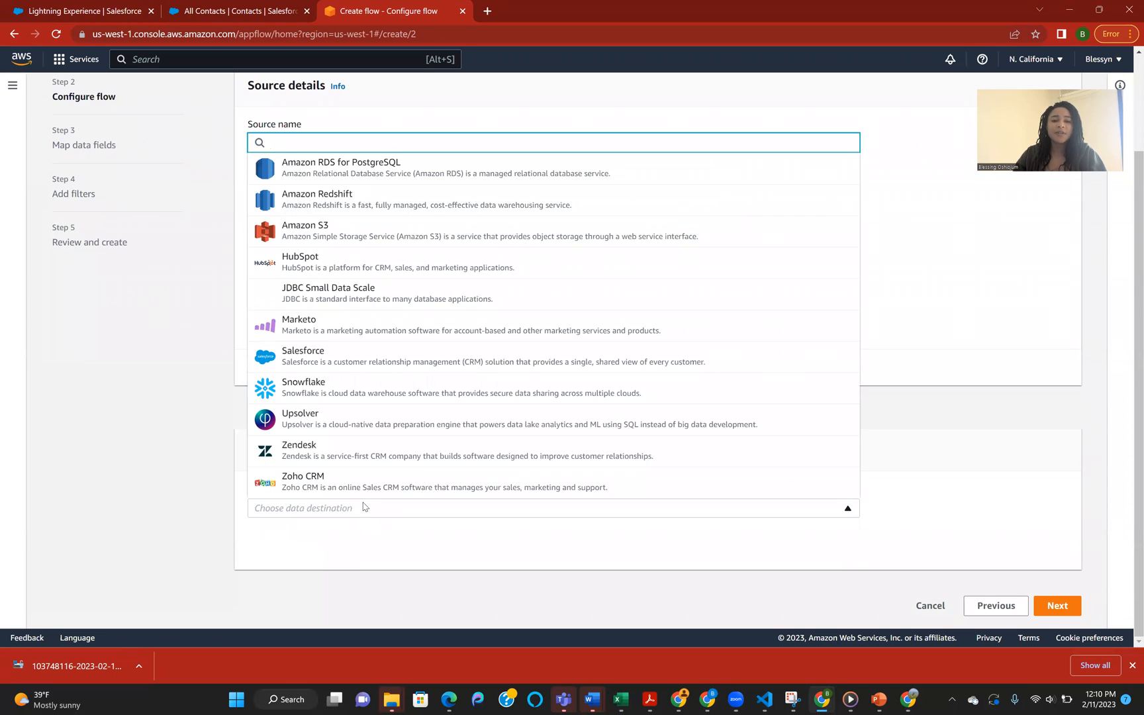
left_click(380, 244)
scroll(325, 429, "down", 3)
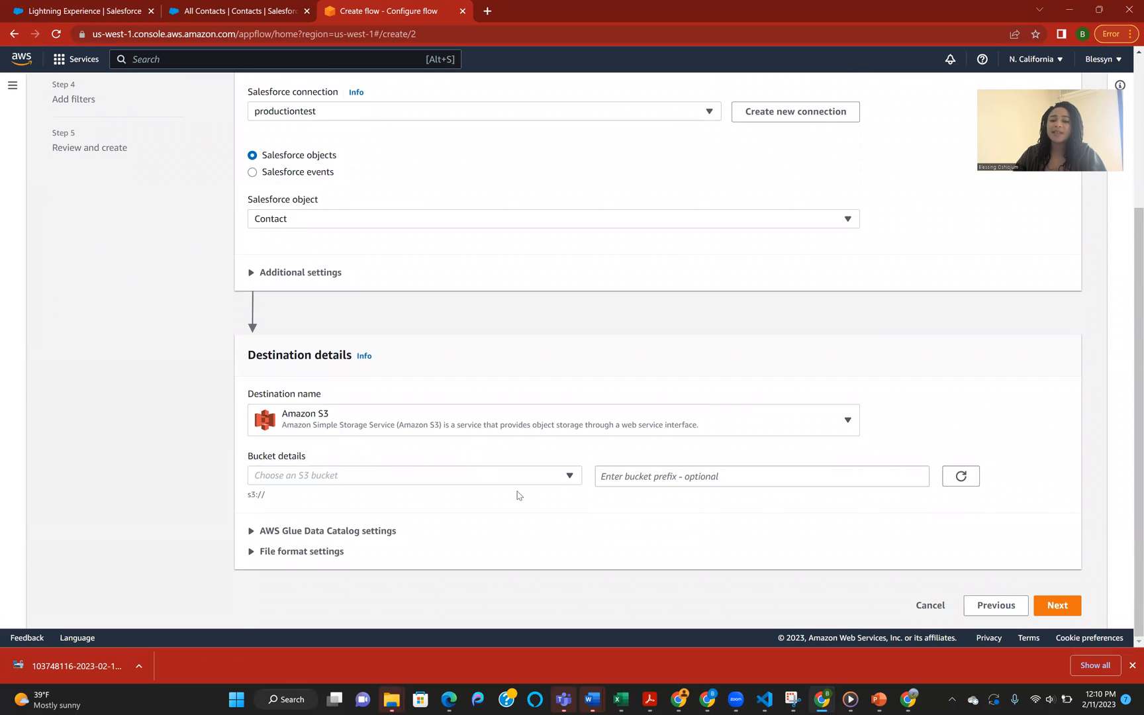
left_click(457, 475)
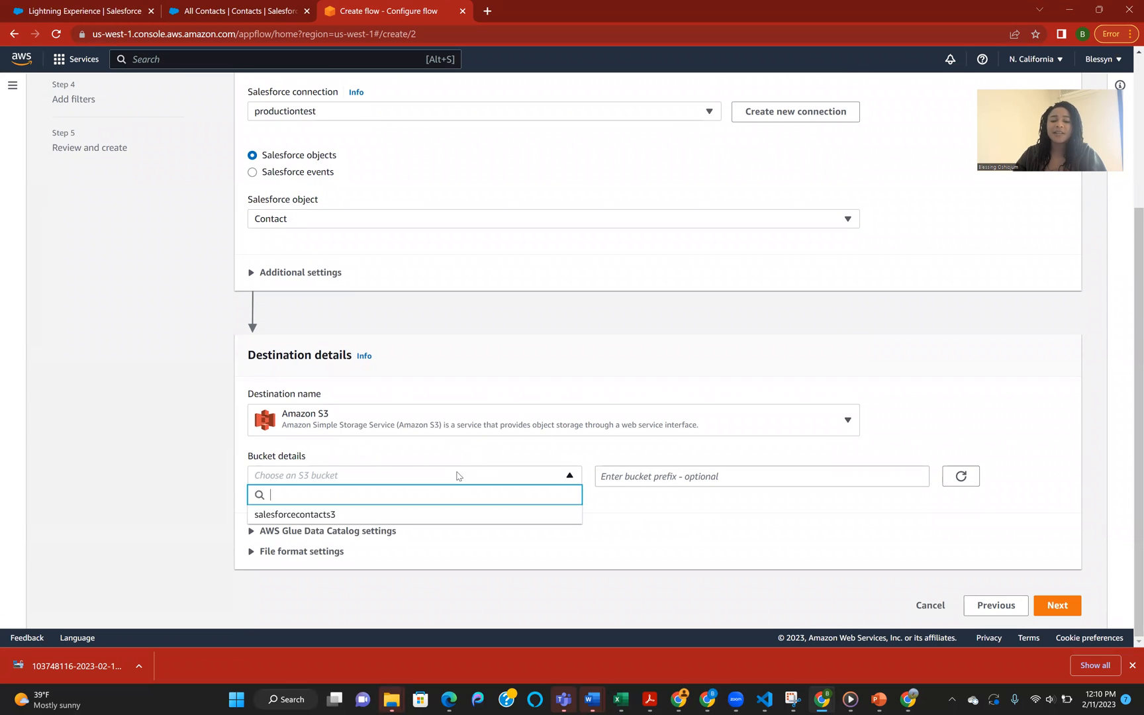
left_click(324, 515)
Step: Keep the flow trigger on Run on demand after viewing the schedule option, and continue to field mapping
scroll(560, 552, "down", 5)
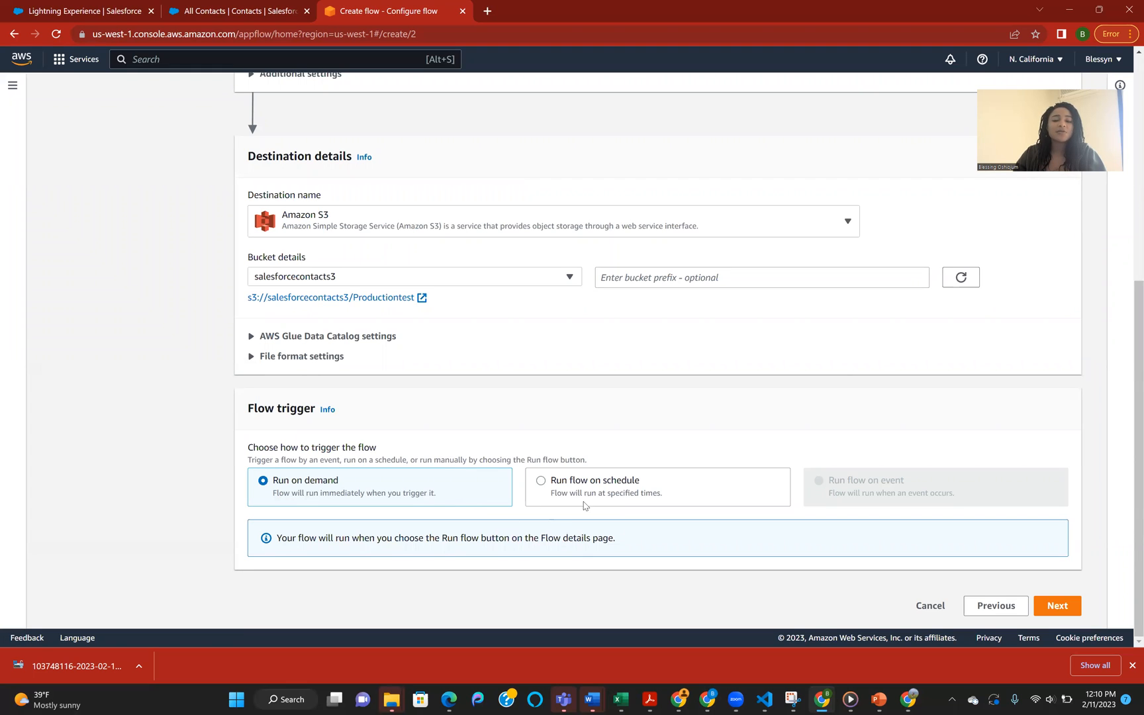
left_click(565, 495)
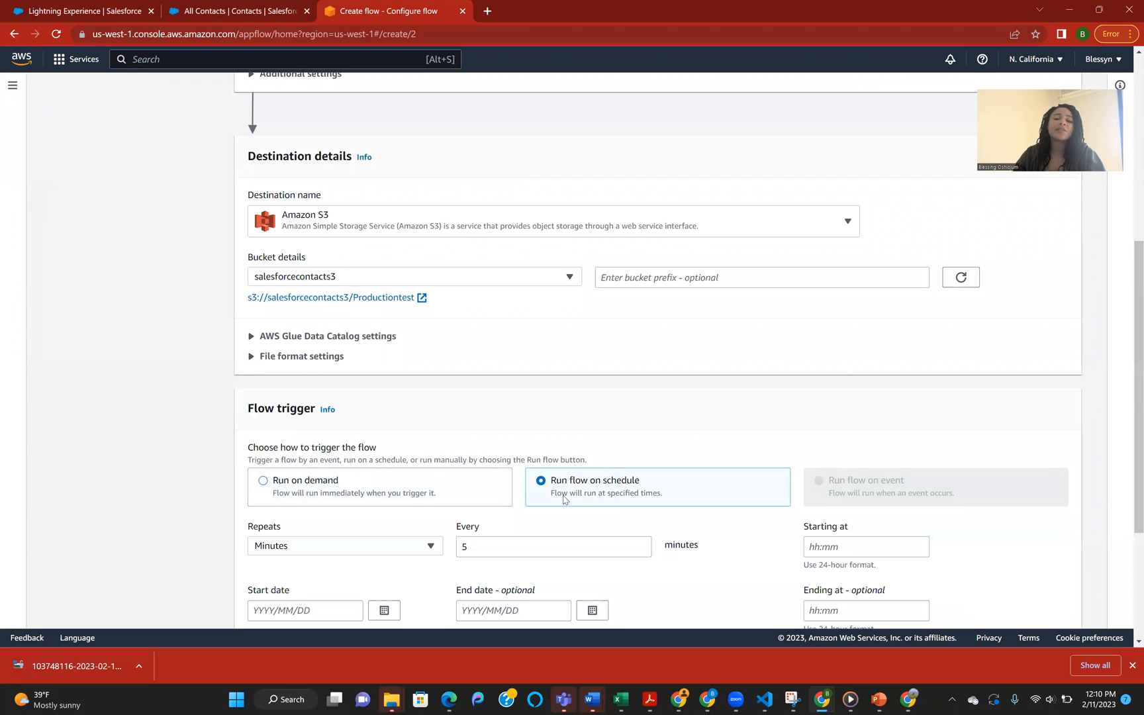
left_click(272, 484)
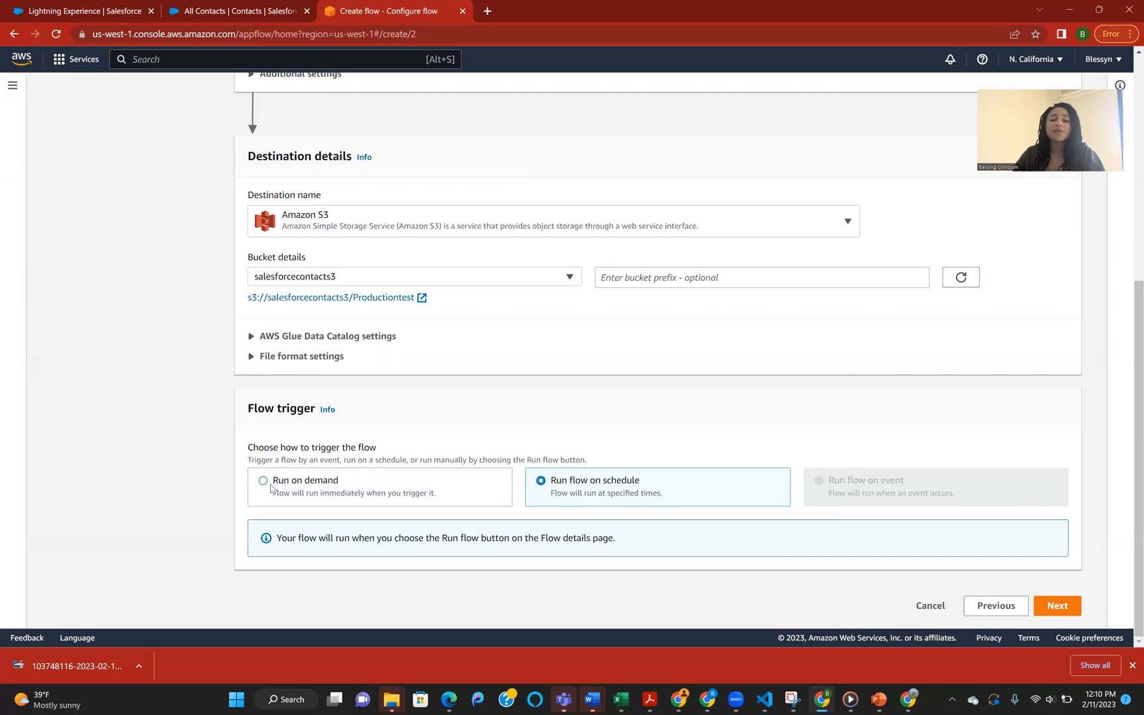
left_click(1057, 606)
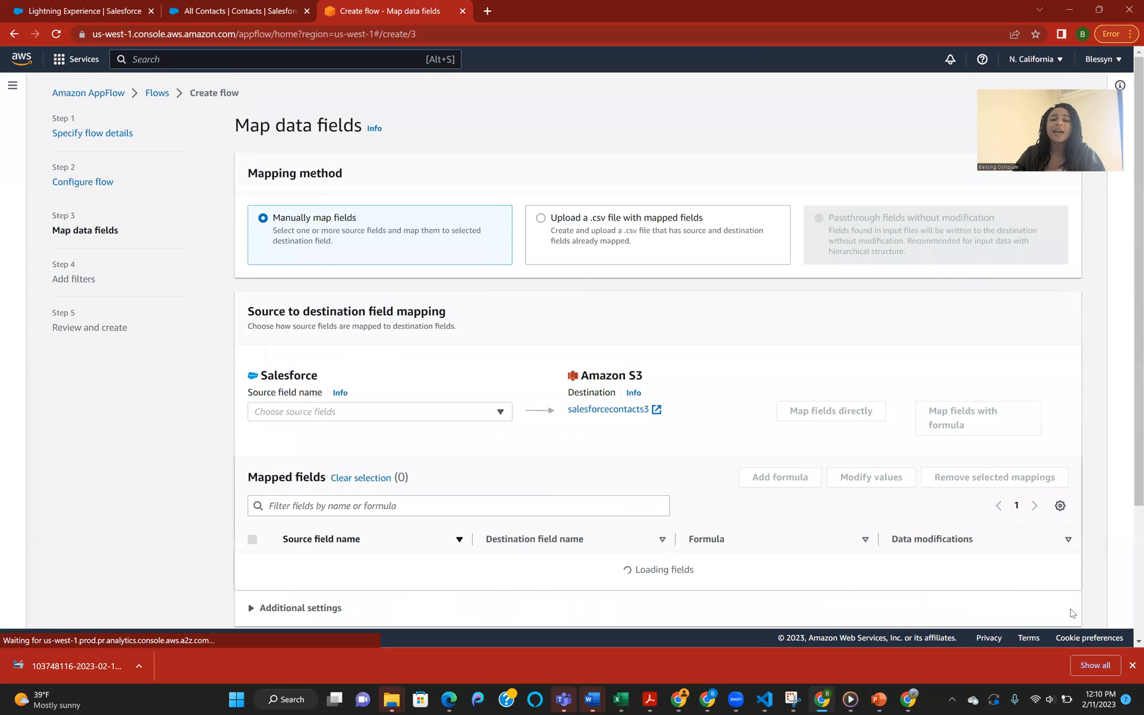
Step: Map all Salesforce source fields directly to the S3 destination and select all the resulting mappings
left_click(329, 412)
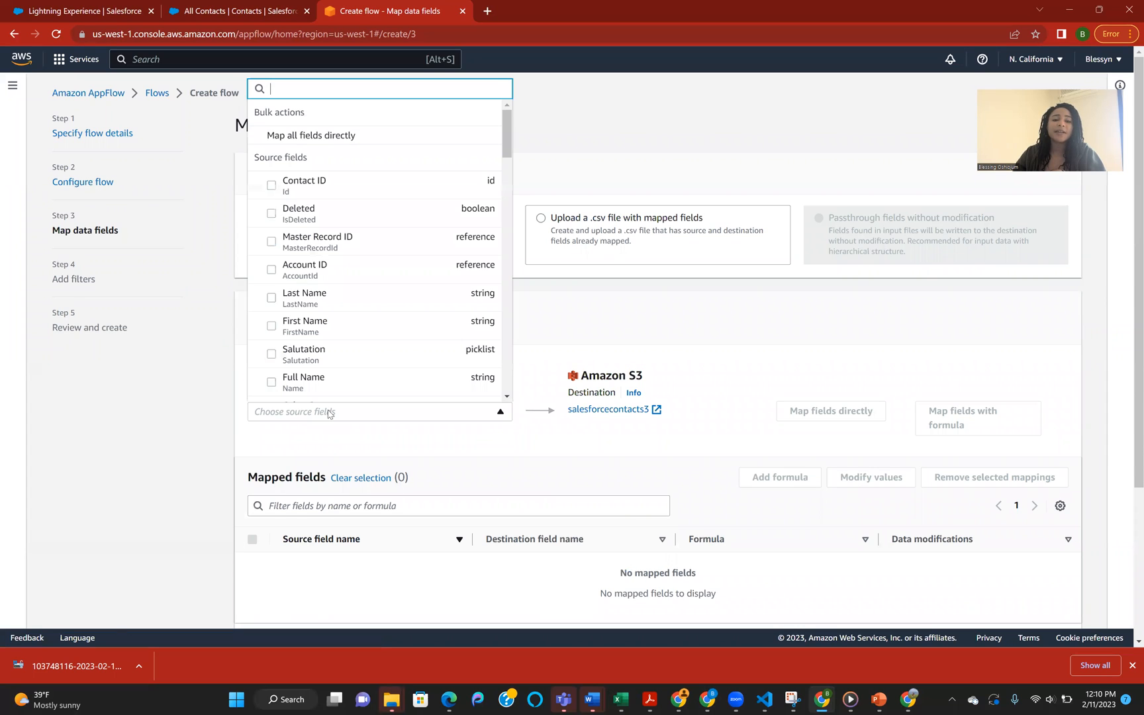
left_click(321, 136)
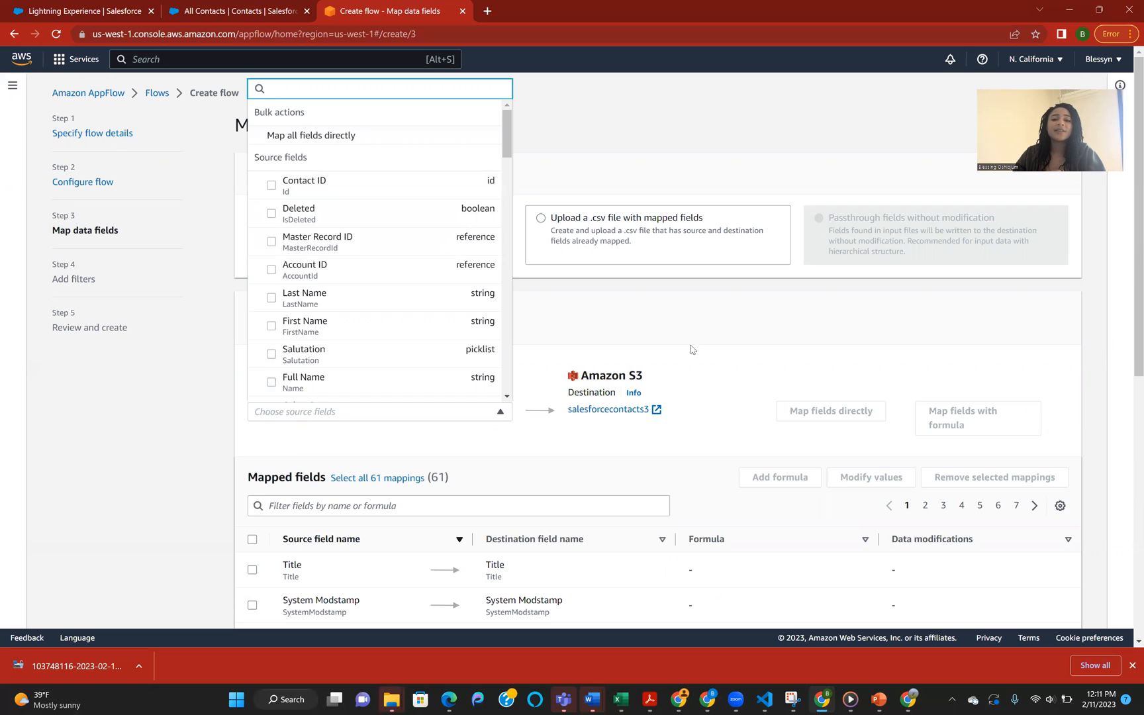
left_click(766, 357)
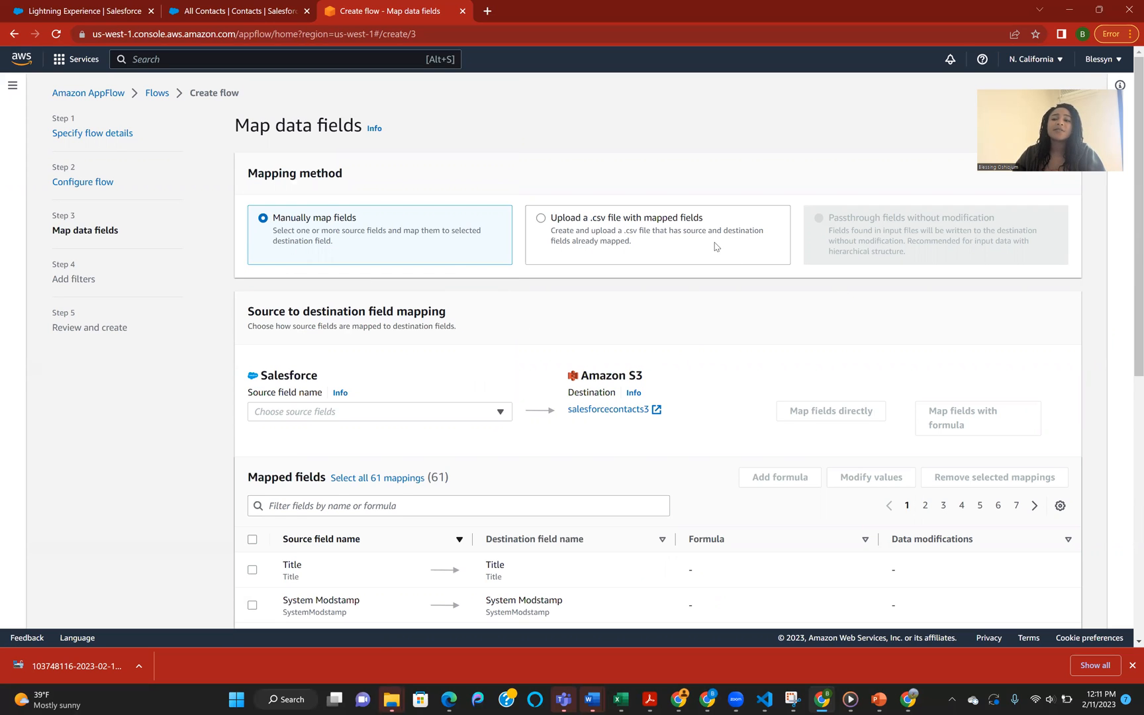
scroll(615, 471, "down", 1)
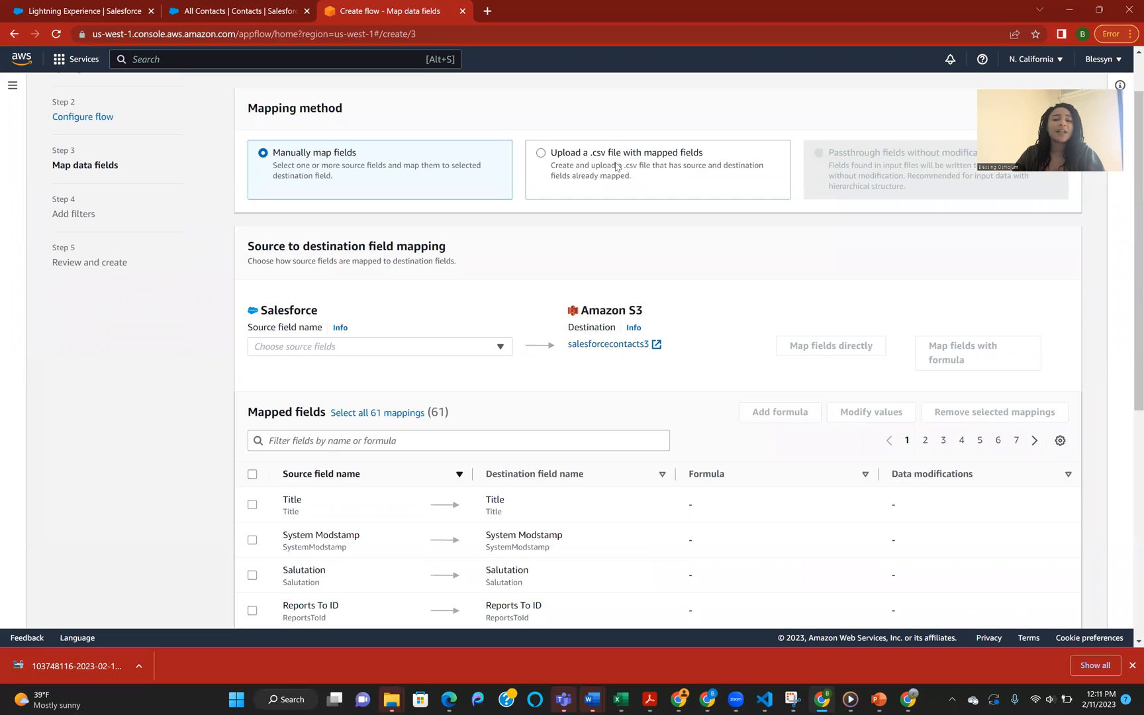
left_click(357, 412)
scroll(580, 477, "down", 4)
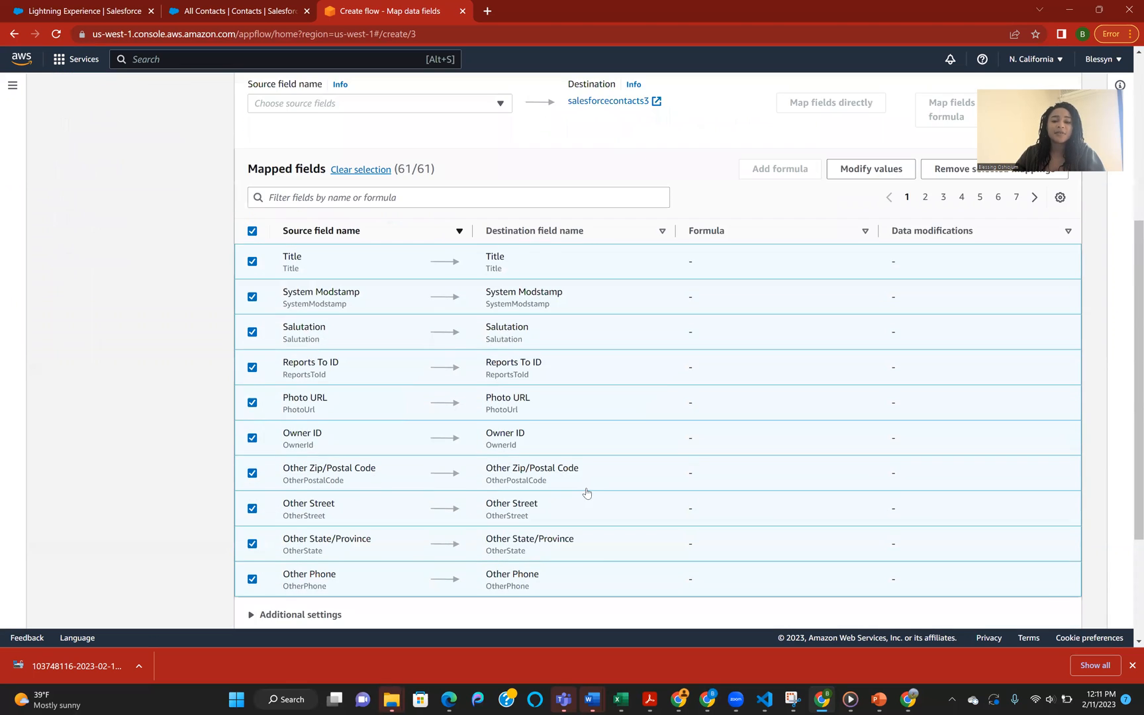
Step: Expand the optional Validations section and check the Salesforce contacts list for records with an empty Title
scroll(586, 492, "down", 3)
left_click(256, 544)
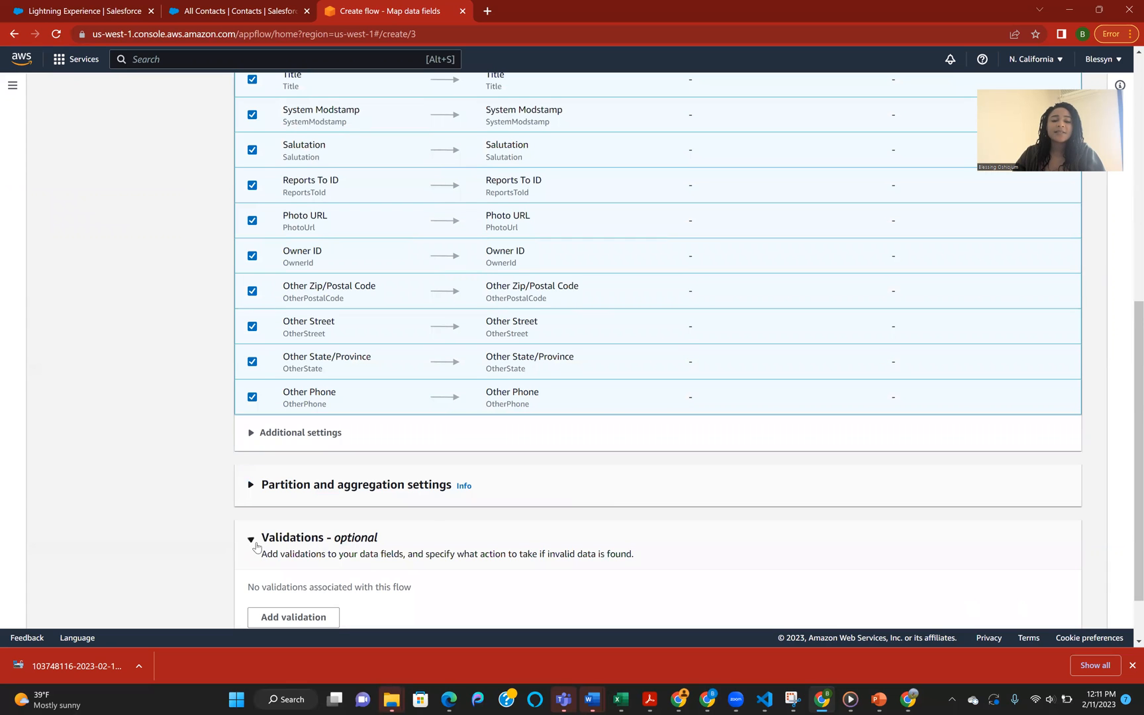
scroll(413, 559, "down", 1)
left_click(233, 9)
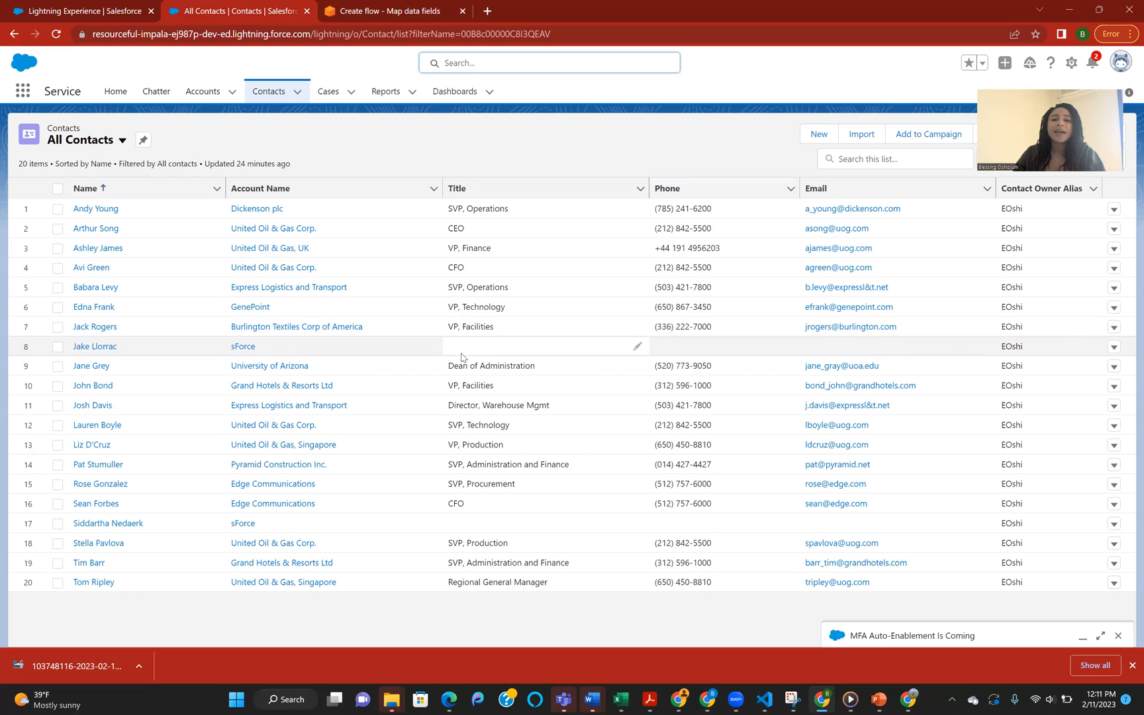
left_click(370, 13)
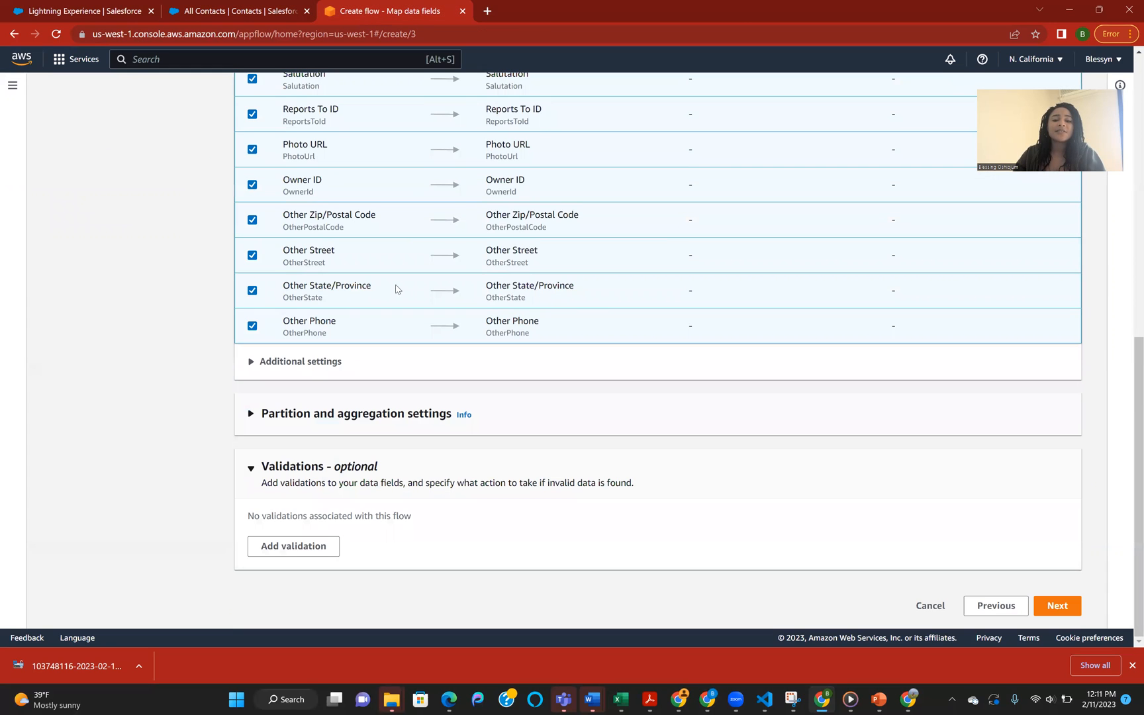
Step: Add a validation that ignores records whose Title values are missing or null, and proceed to the filters
left_click(290, 551)
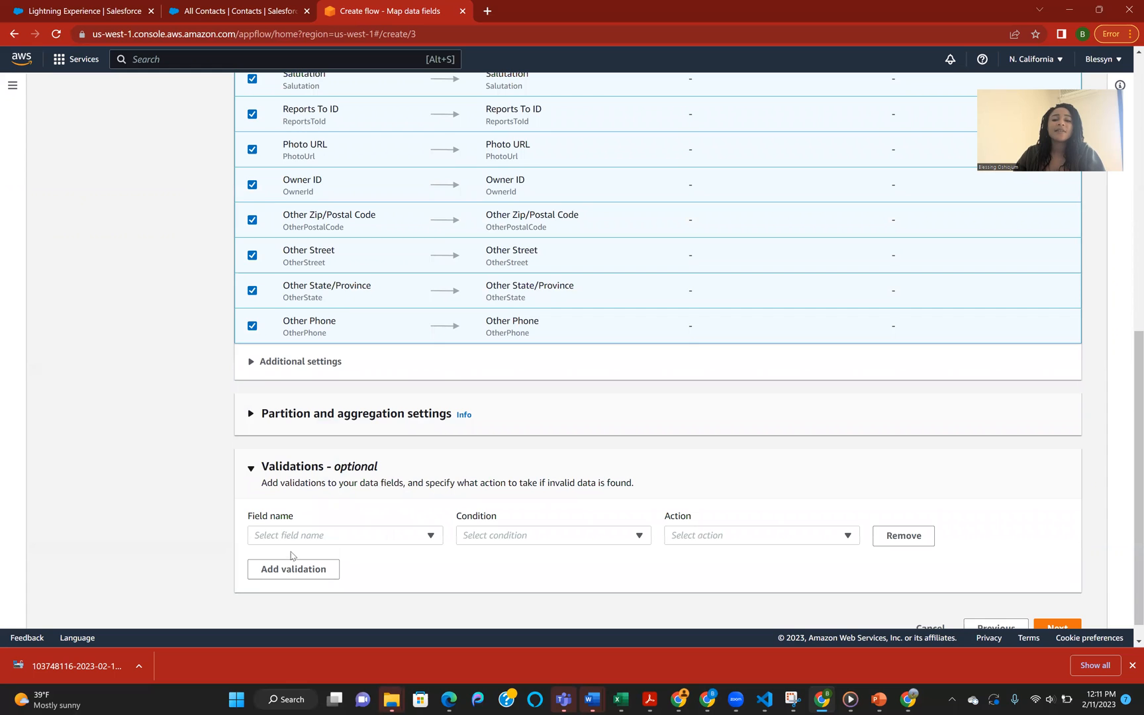
left_click(388, 538)
type("titl")
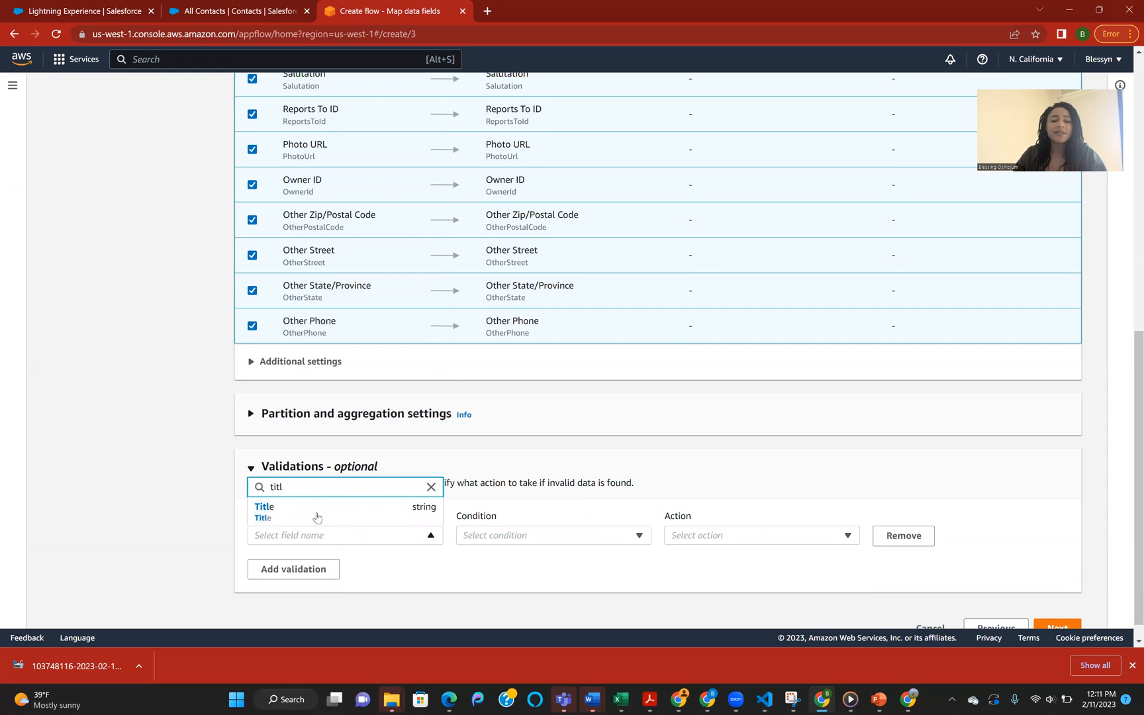
left_click(317, 516)
left_click(543, 535)
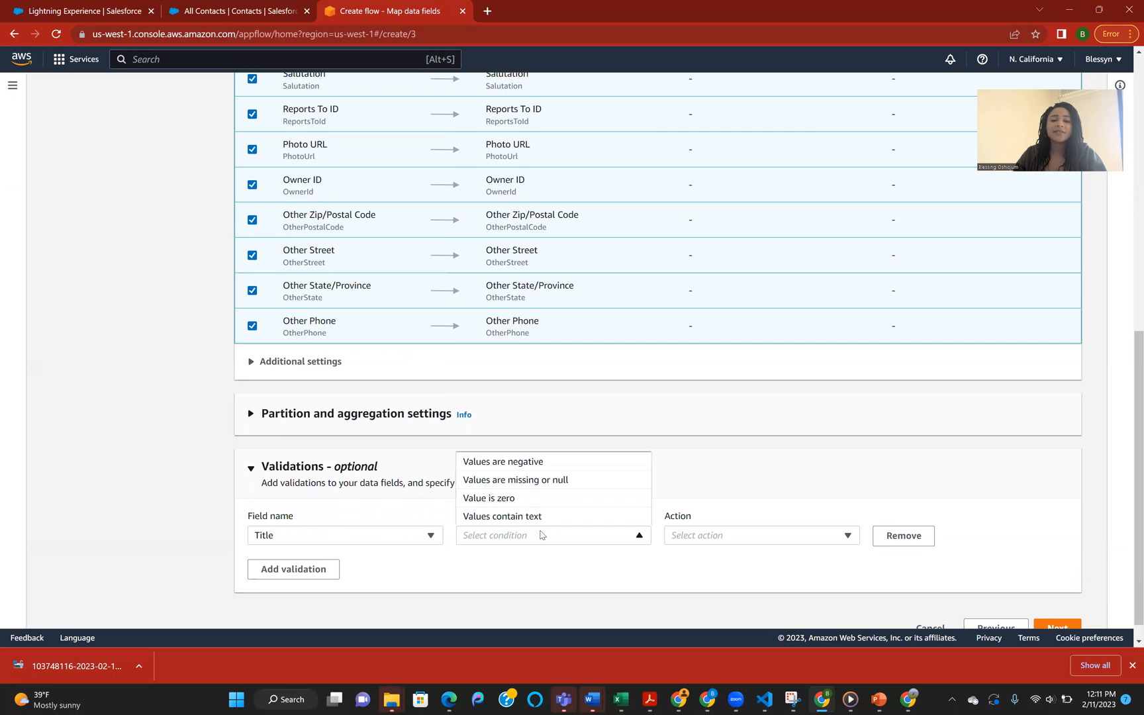
left_click(529, 481)
left_click(717, 541)
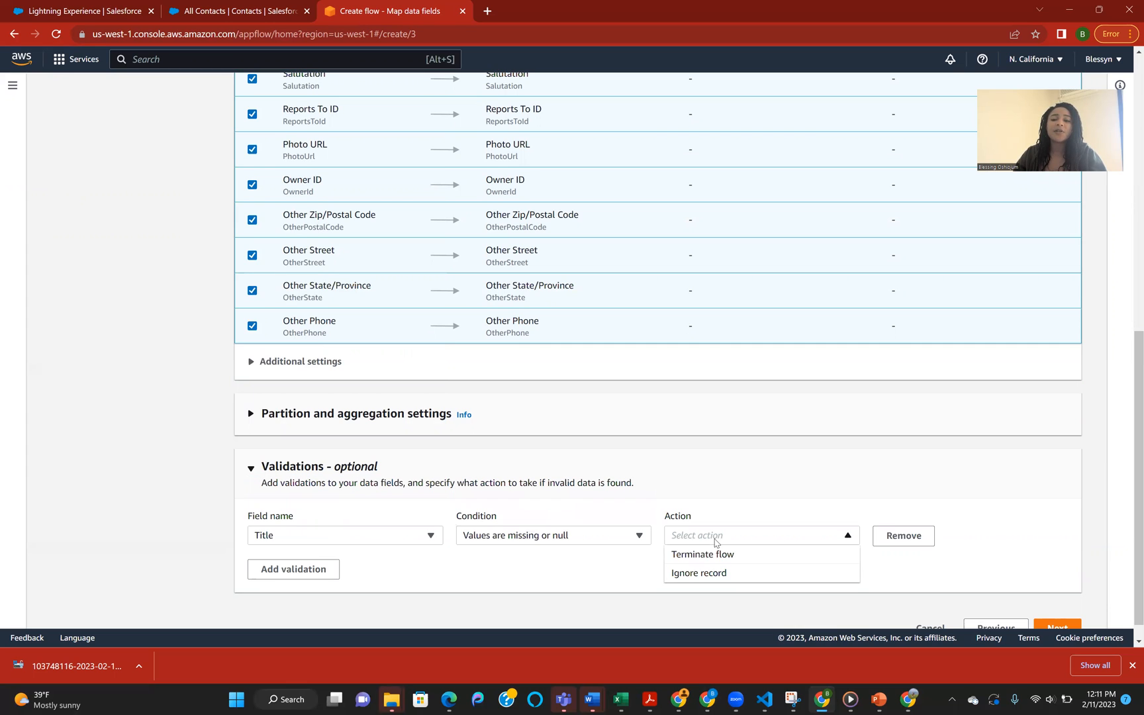
left_click(718, 571)
scroll(756, 567, "down", 1)
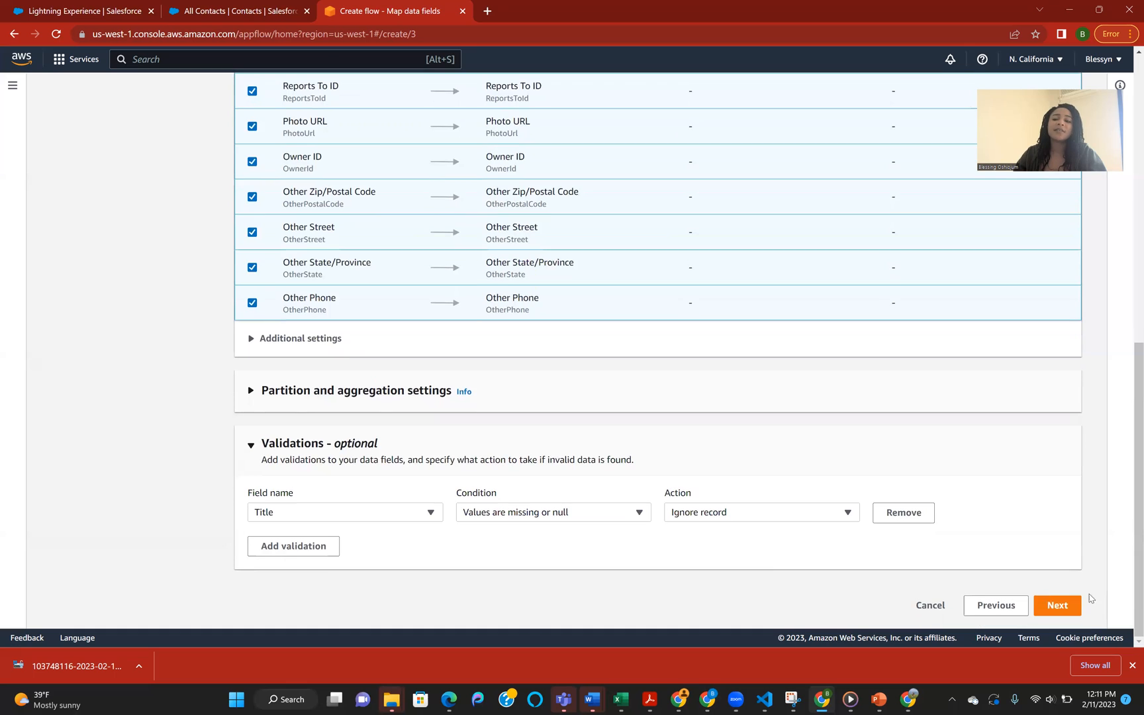
left_click(1057, 605)
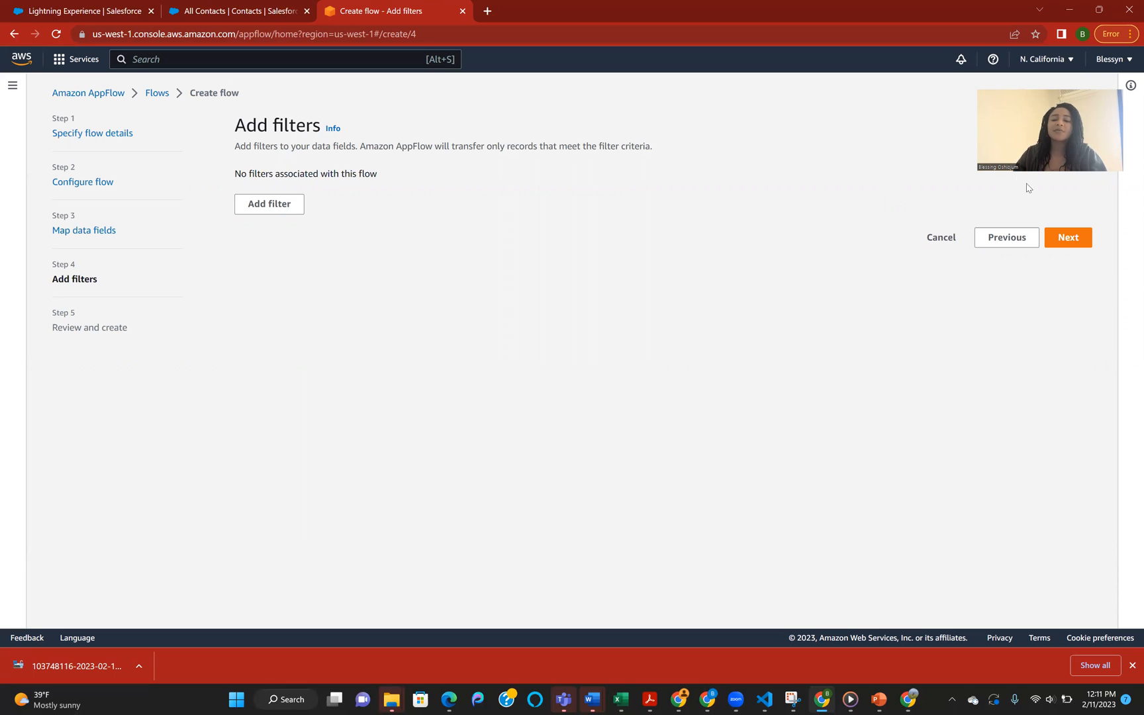
Step: Skip adding filters, review the flow's settings, and create the flow
left_click(1066, 238)
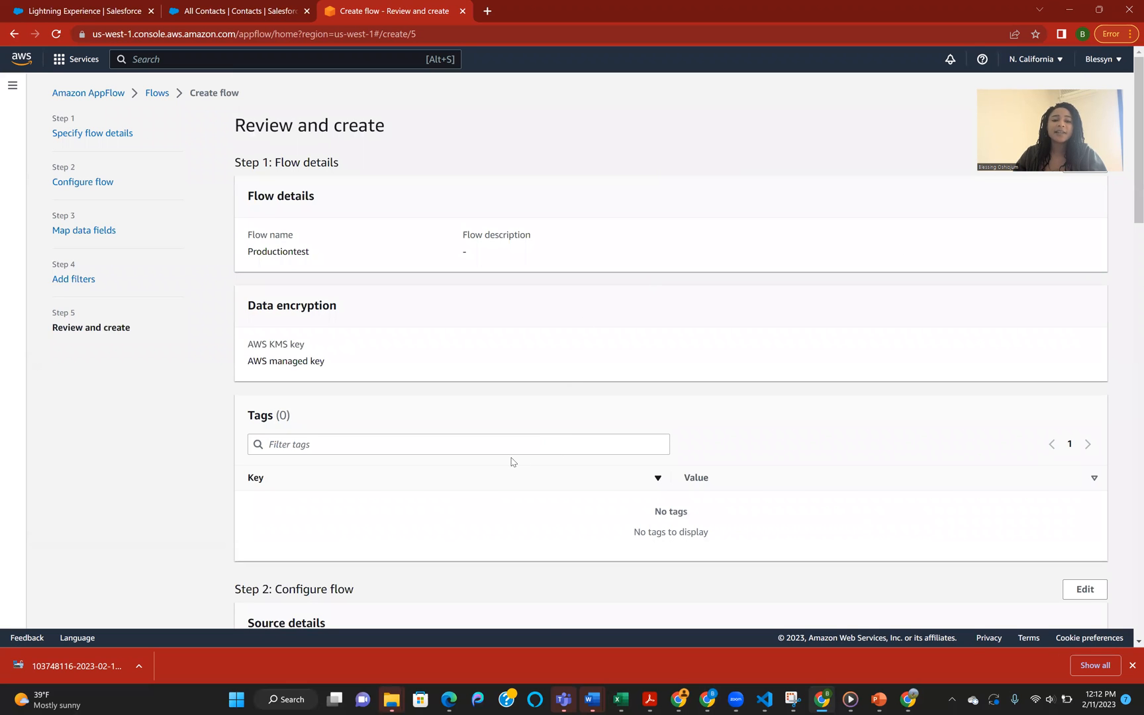
scroll(511, 462, "down", 1)
scroll(511, 461, "down", 10)
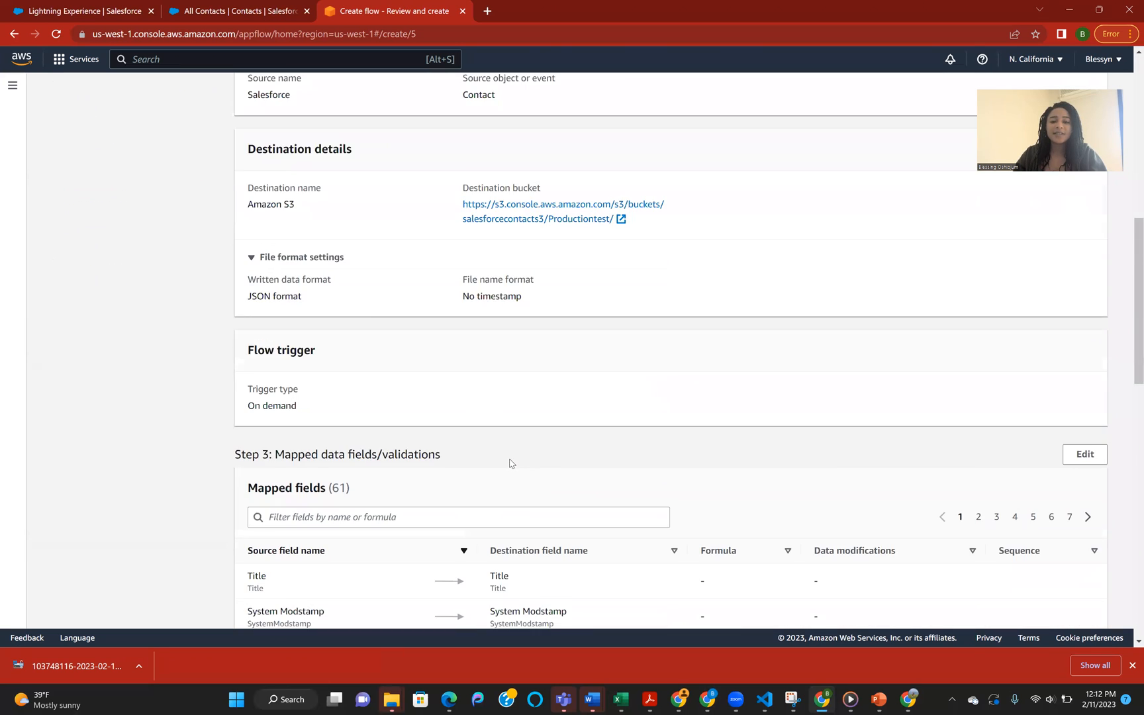
scroll(522, 475, "down", 8)
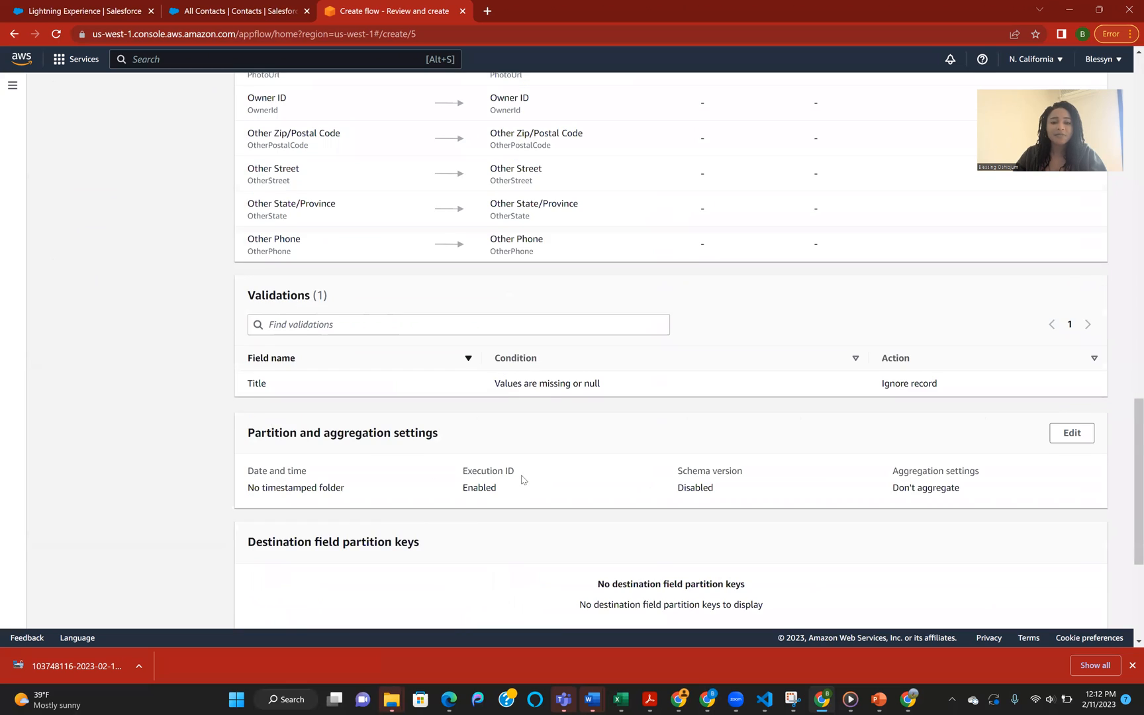
scroll(521, 478, "down", 4)
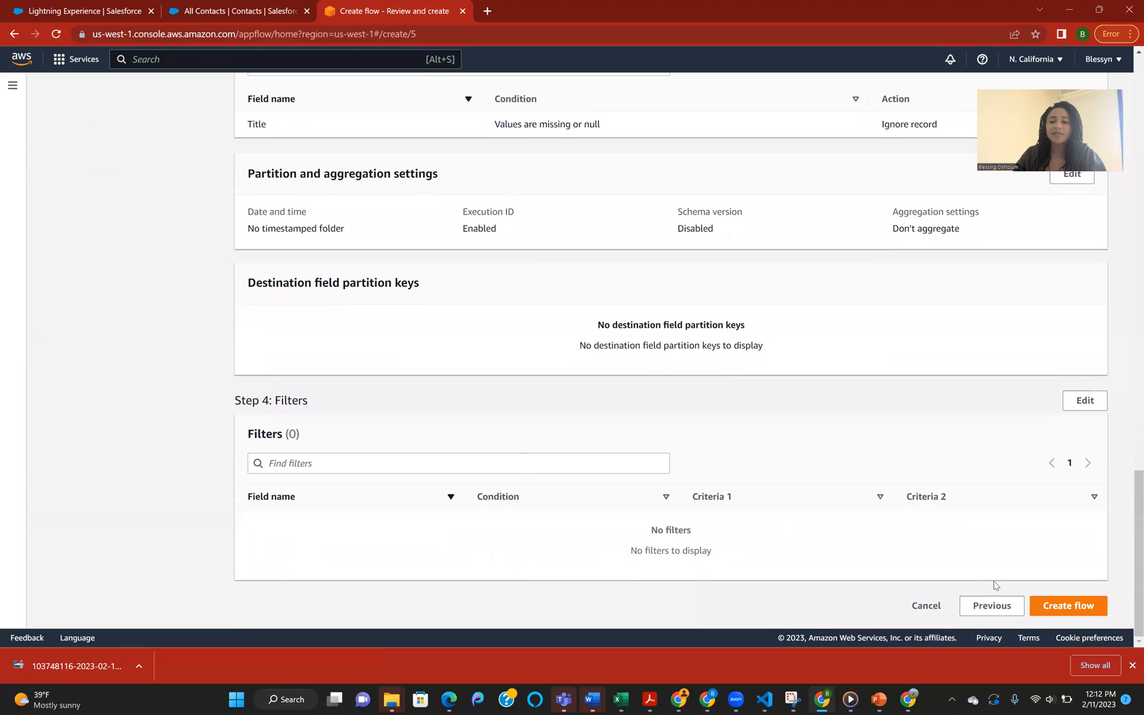
left_click(1080, 605)
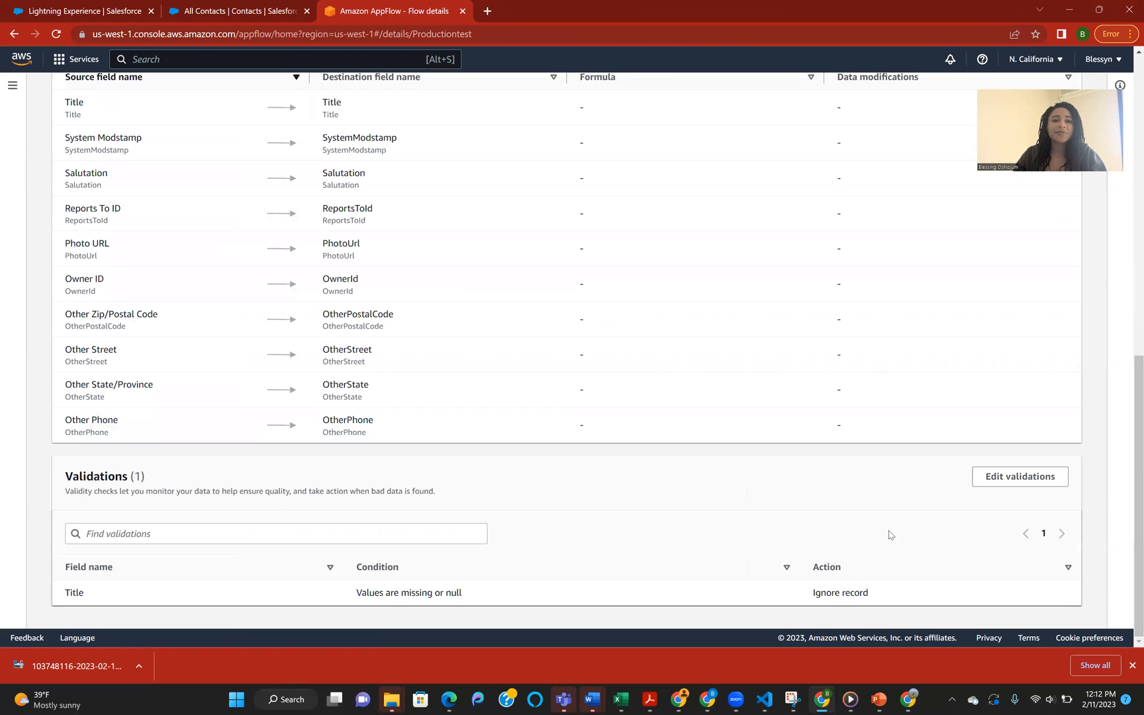
Step: Run the Productiontest flow and open its output location in the S3 bucket
scroll(887, 537, "up", 9)
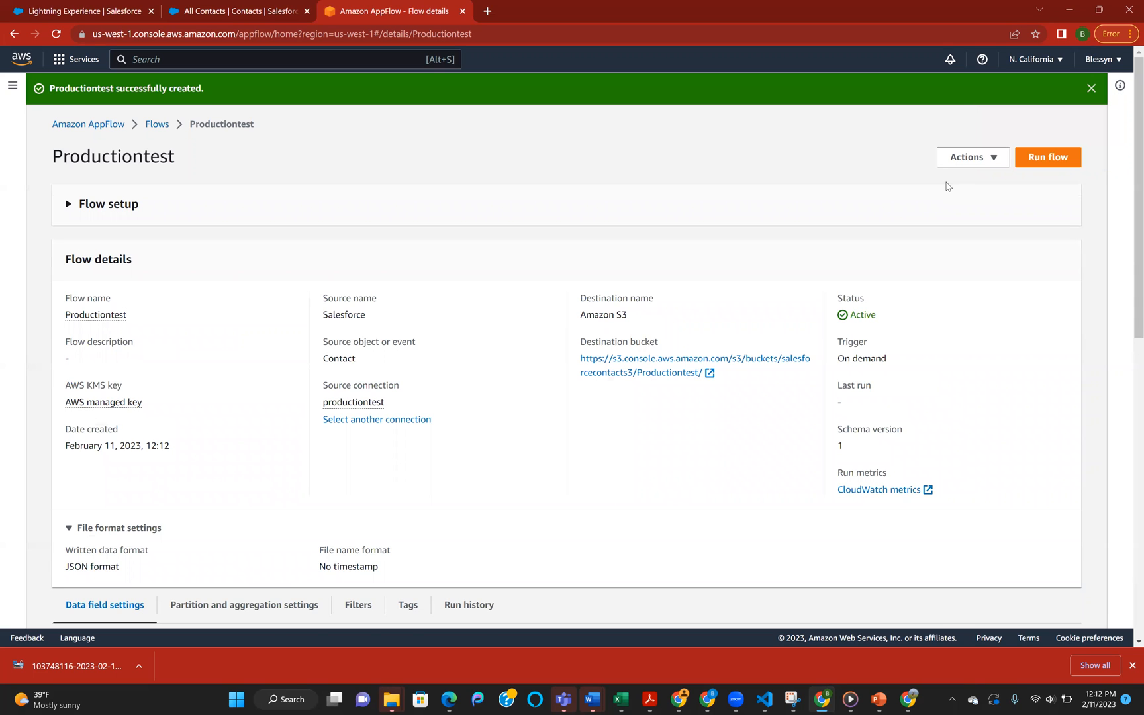
left_click(1056, 157)
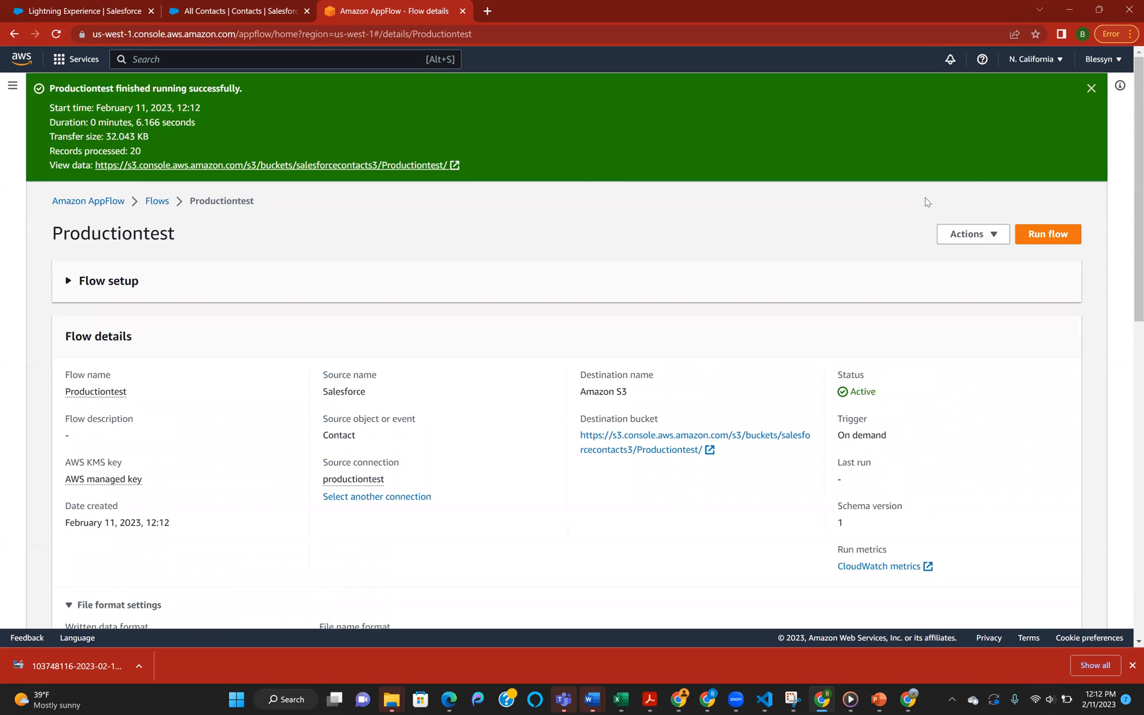
left_click(218, 166)
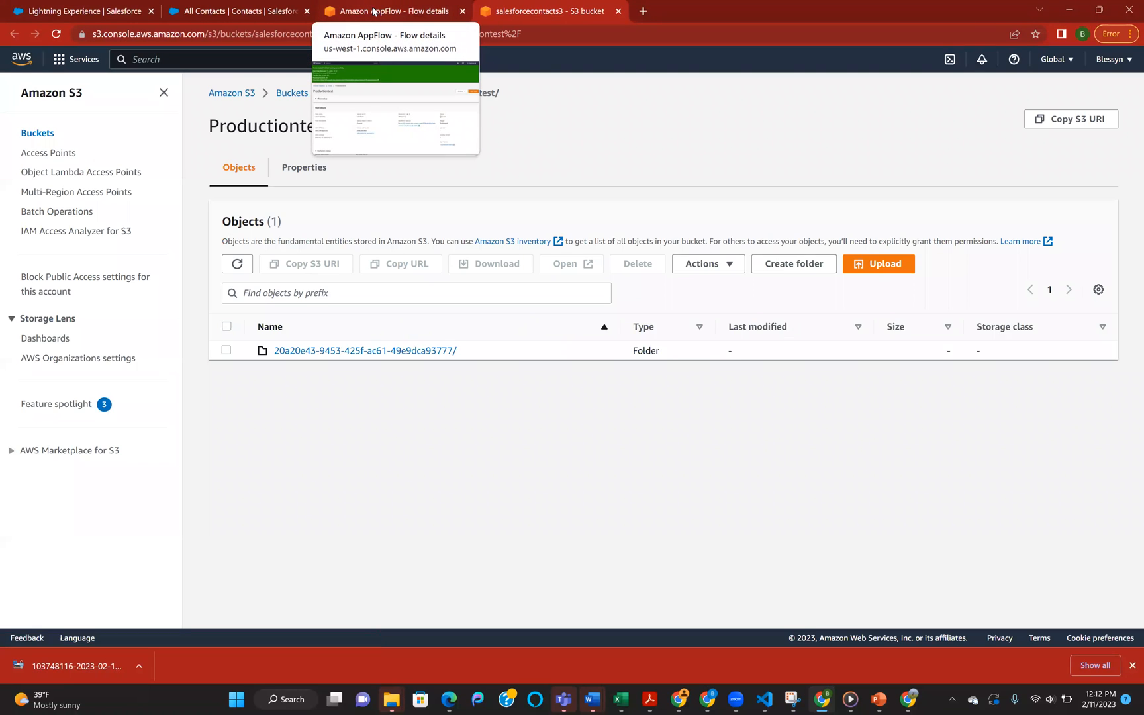
Step: Download the exported file from the run's folder inside Productiontest/ and open the downloaded copy
left_click(226, 350)
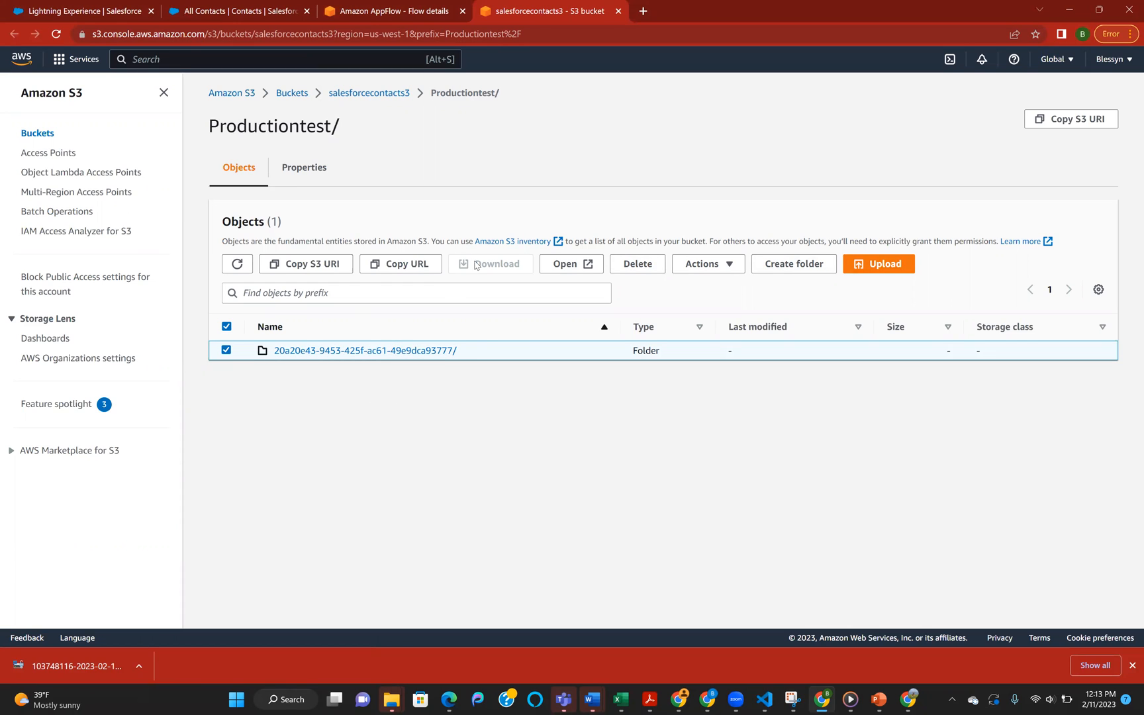
left_click(313, 351)
left_click(226, 350)
left_click(498, 264)
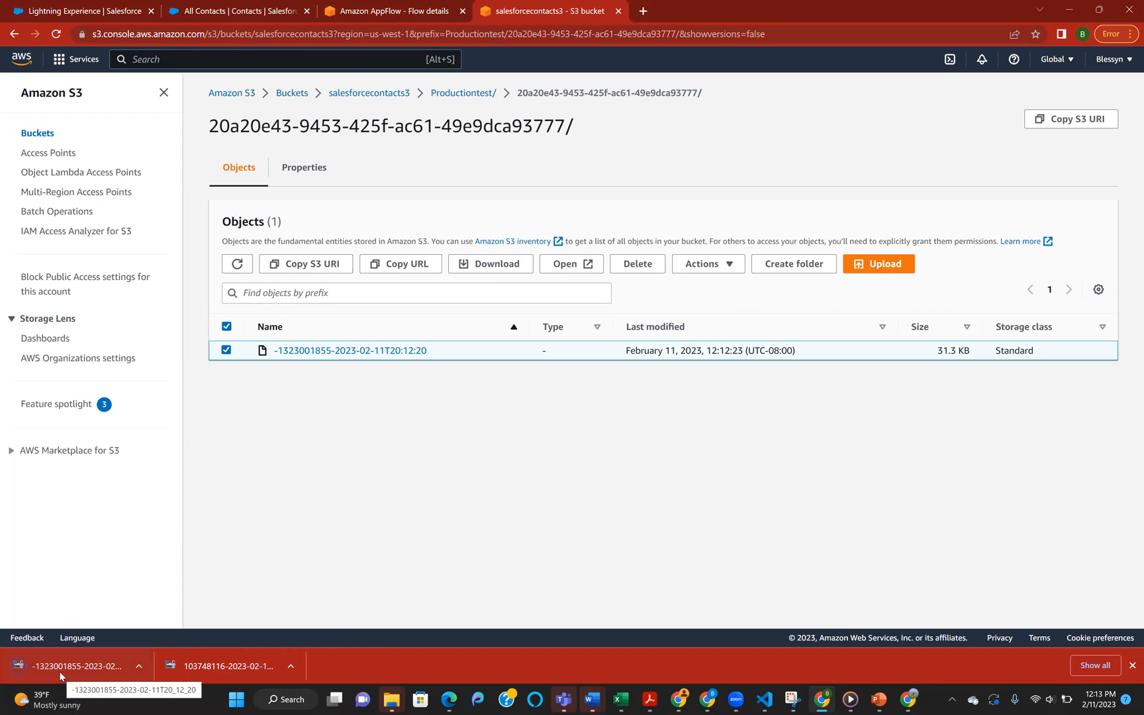
left_click(60, 668)
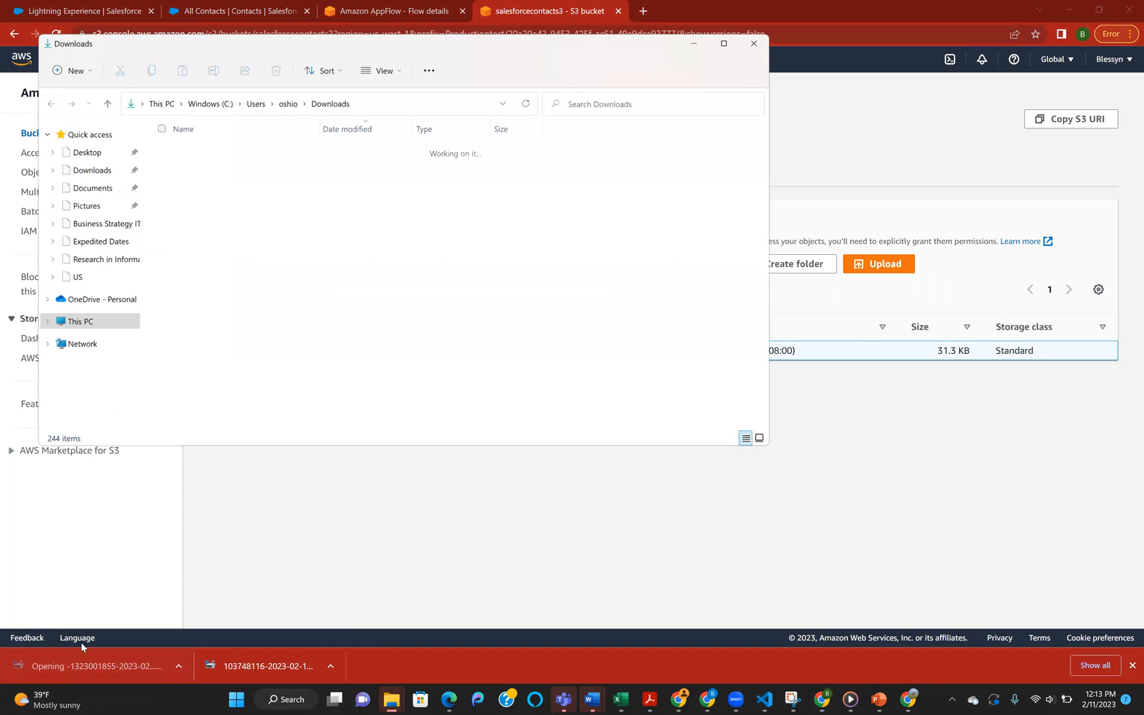
left_click(695, 41)
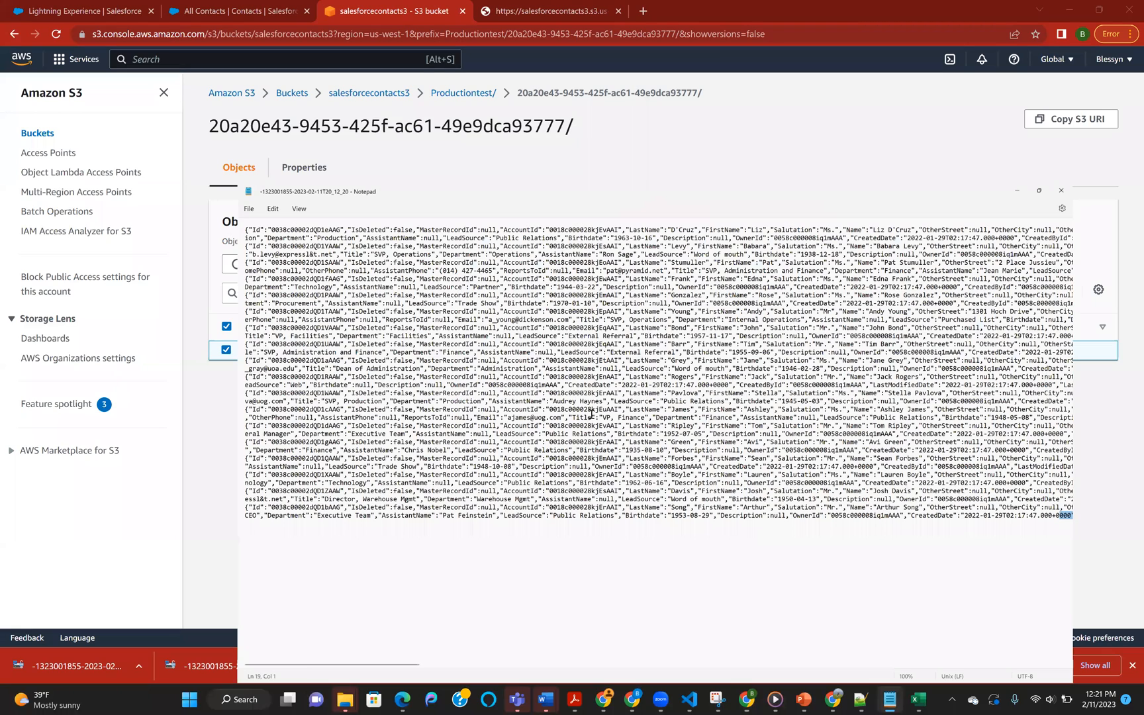
Step: Copy the entire contents of the exported file from Notepad and paste them into Sheet1 of the Excel workbook starting at A1
key("super+Up")
key("ctrl+a")
key("ctrl+c")
left_click(919, 700)
key("ctrl+v")
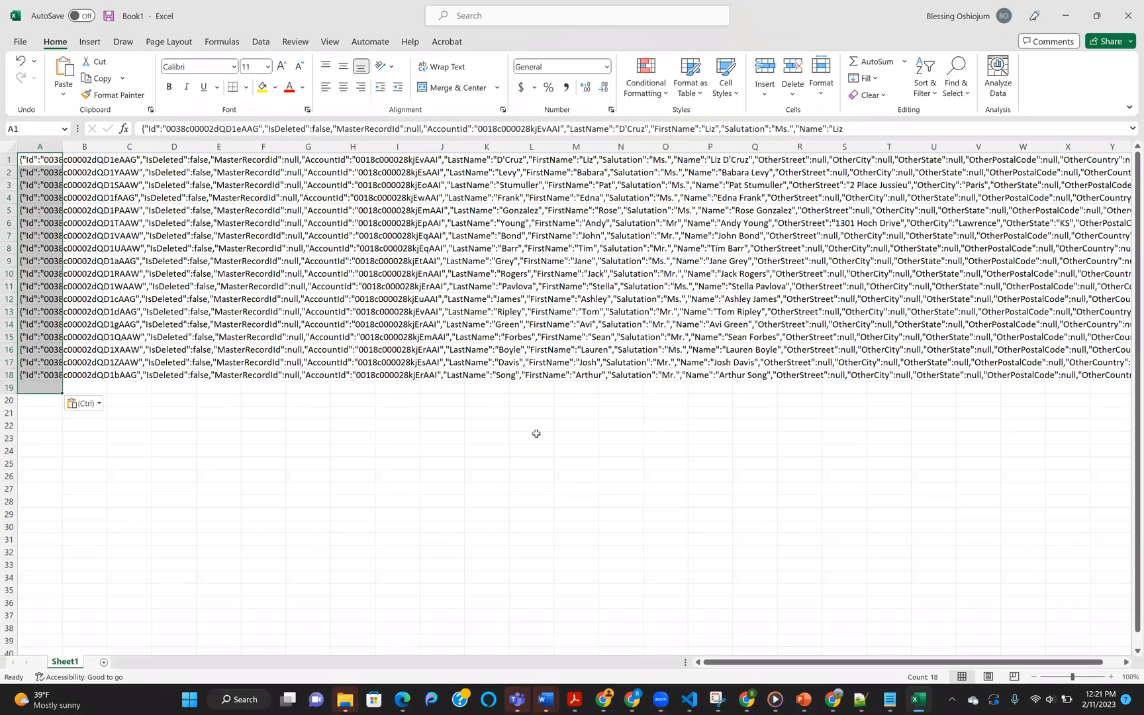